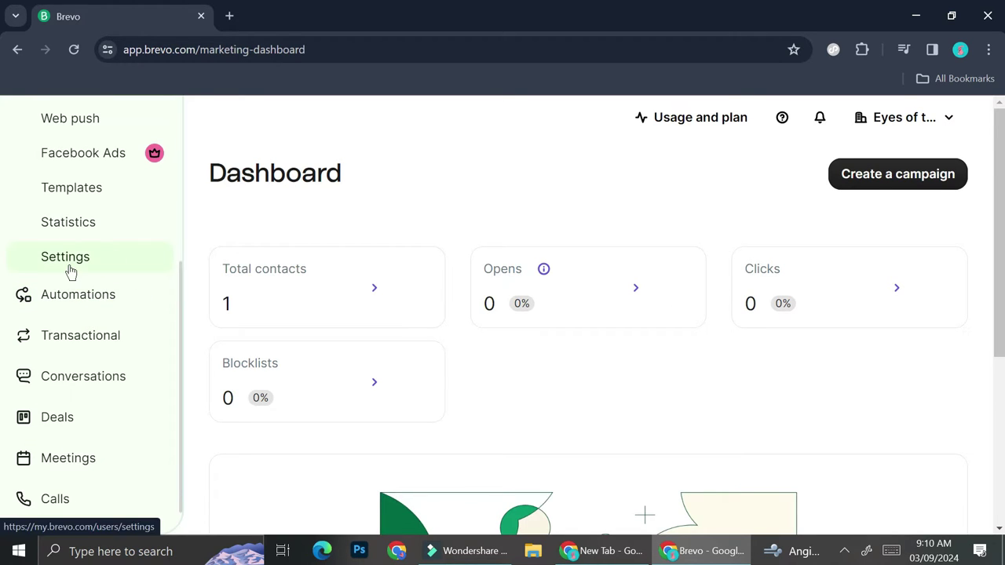
Open the plan and credits management page from Usage and plan.
scroll(70, 271, up, 3)
scroll(69, 271, up, 2)
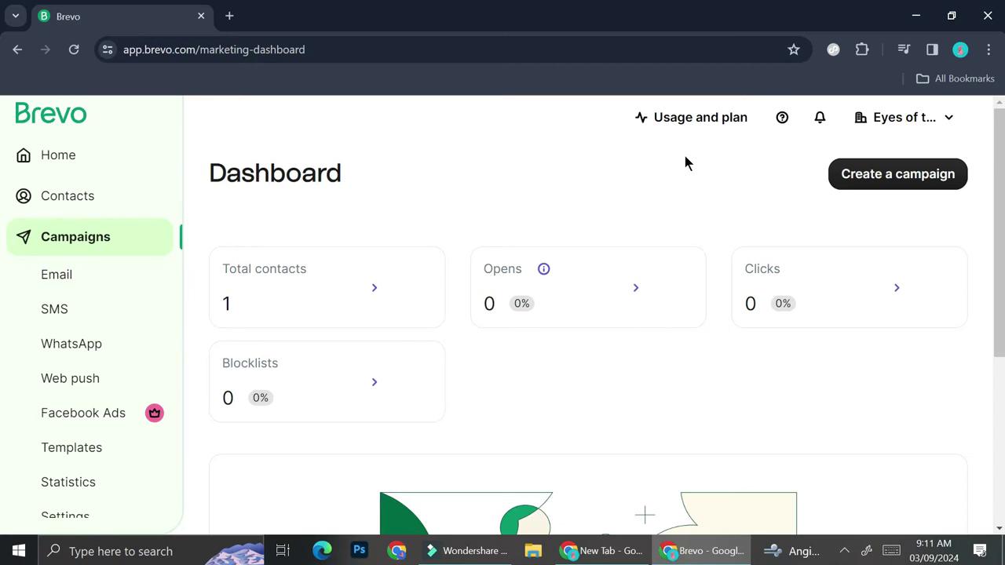
click(701, 118)
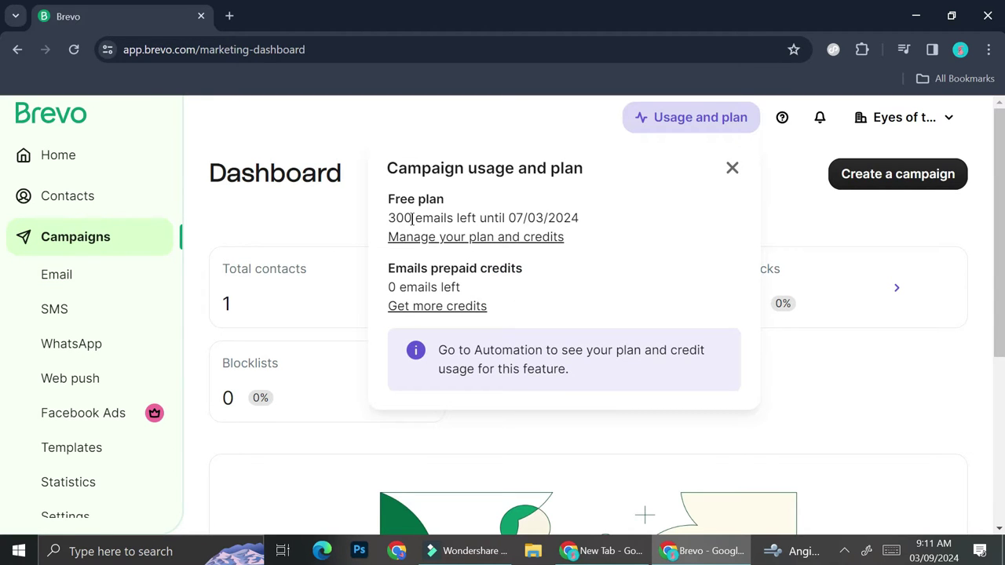
click(480, 237)
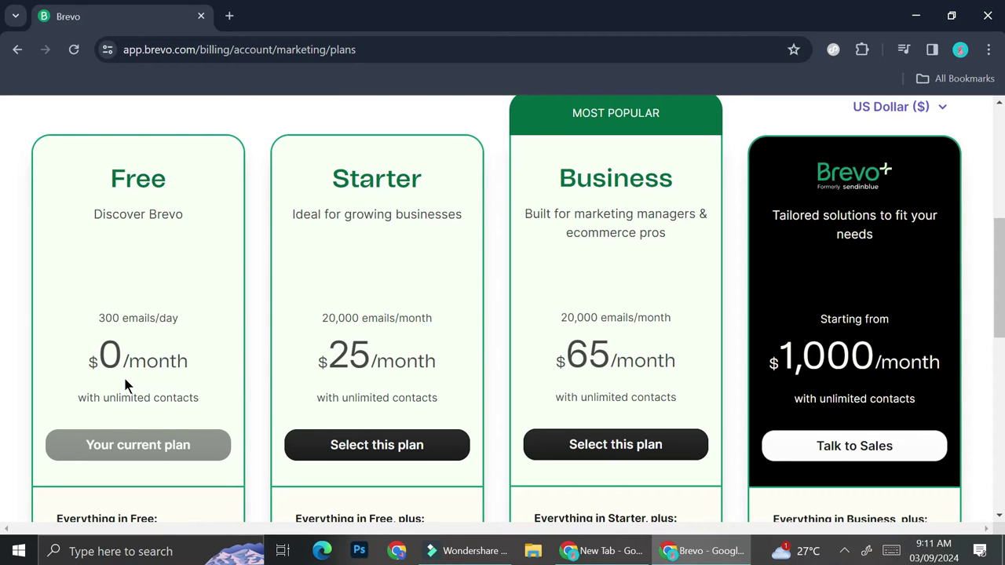
Review the Free, Starter, Business and Brevo+ pricing plans side by side.
scroll(126, 385, down, 1)
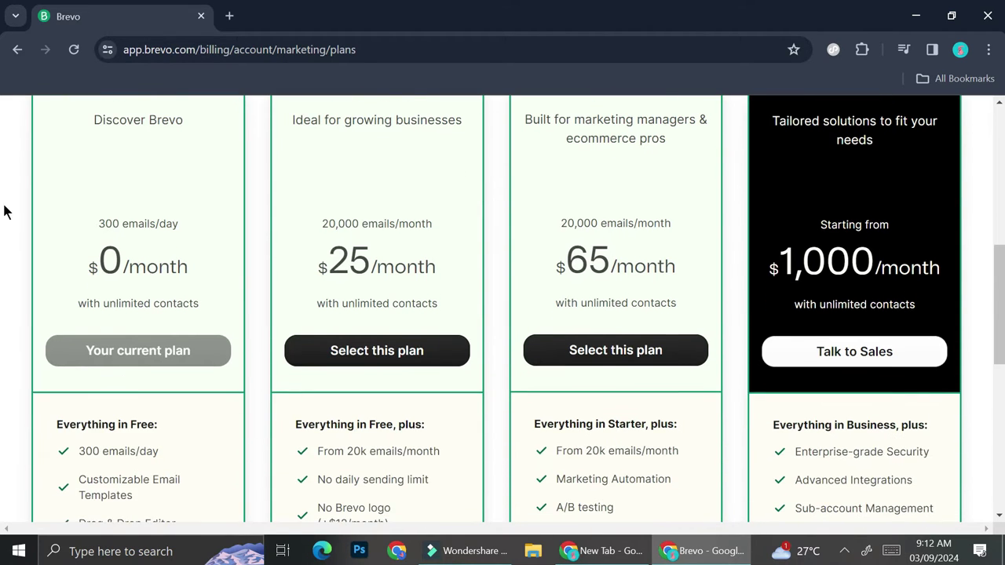
scroll(161, 308, down, 1)
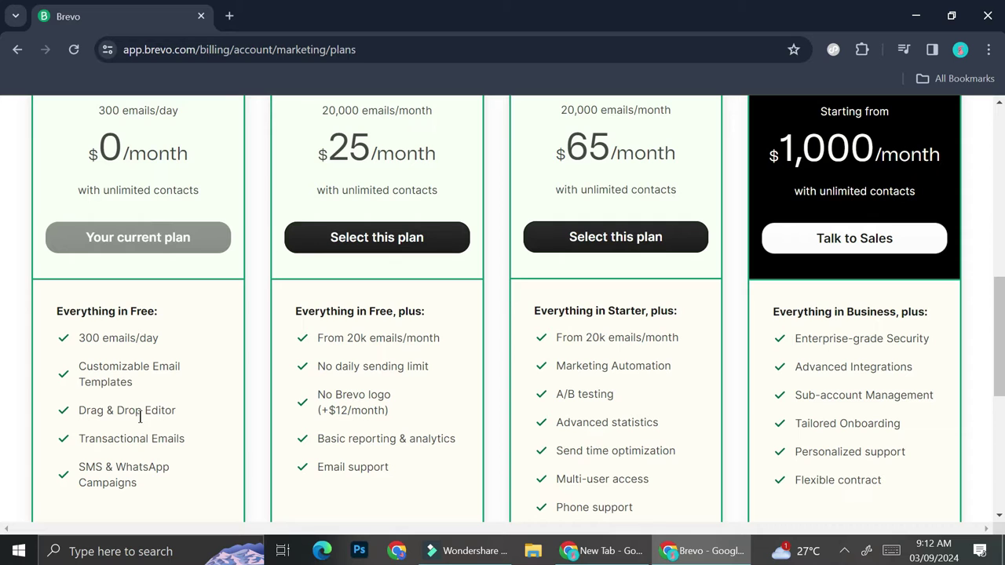
scroll(149, 438, down, 1)
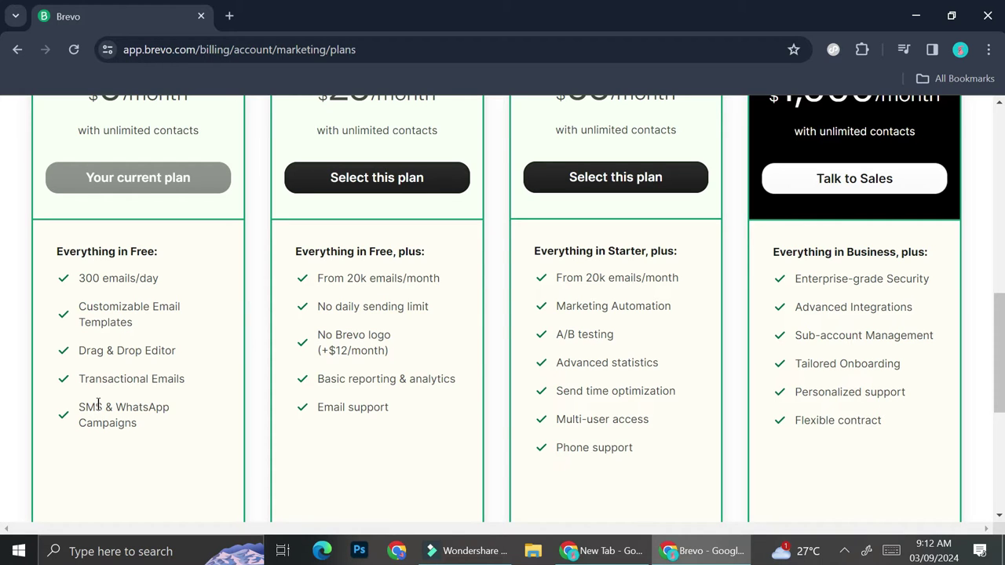
scroll(451, 385, up, 3)
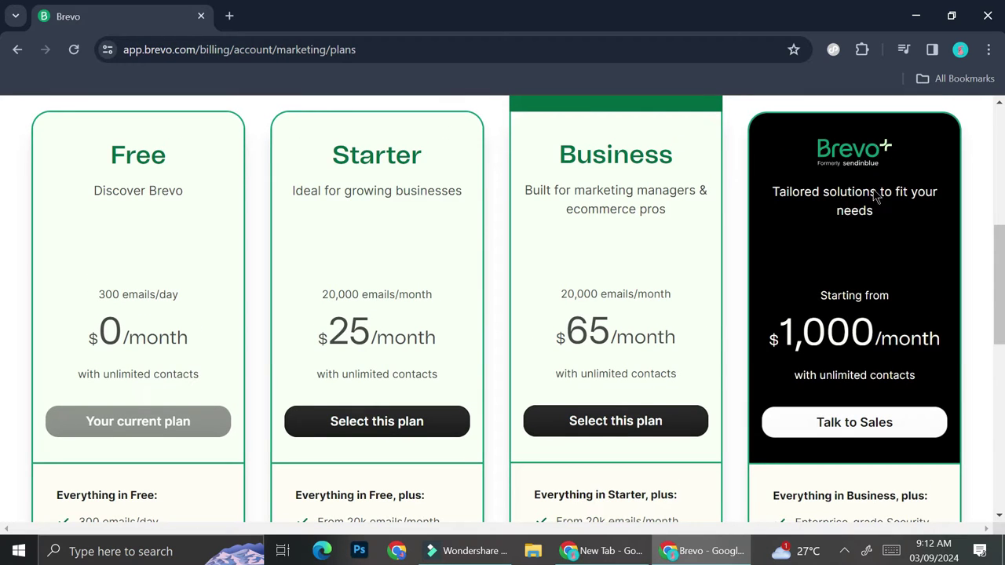
scroll(838, 204, down, 1)
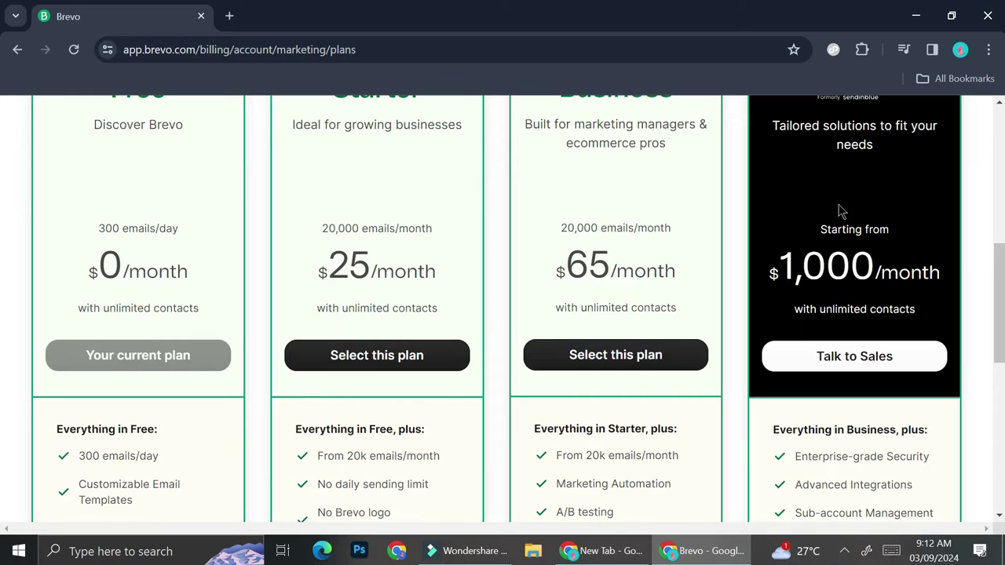
scroll(208, 308, down, 2)
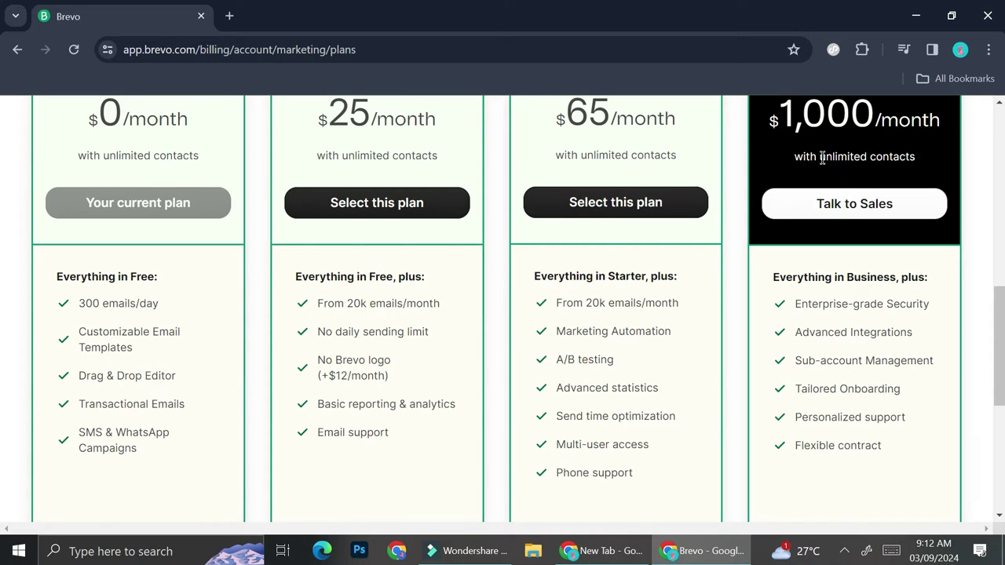
scroll(826, 156, up, 1)
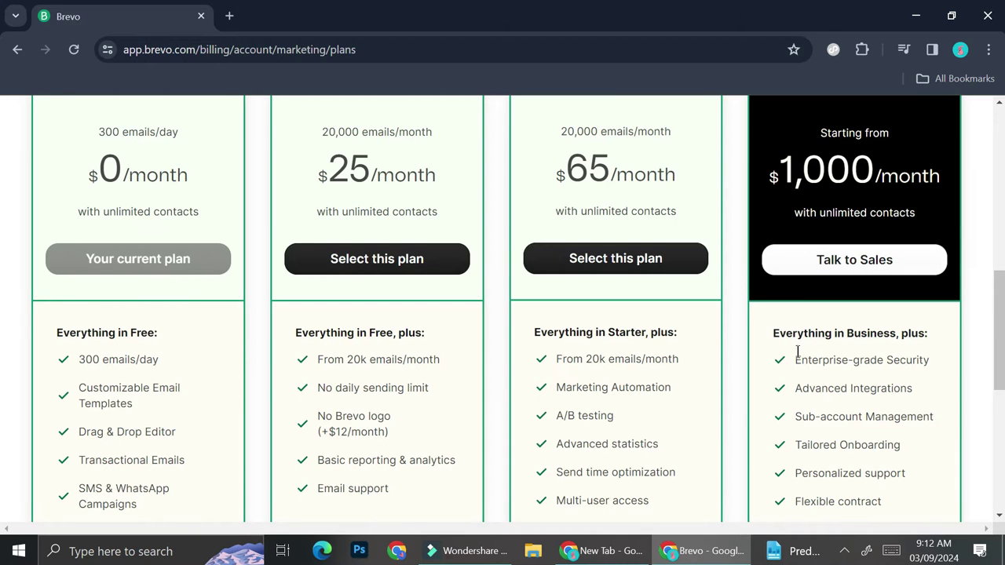
scroll(746, 273, down, 3)
scroll(747, 273, up, 3)
scroll(747, 272, up, 3)
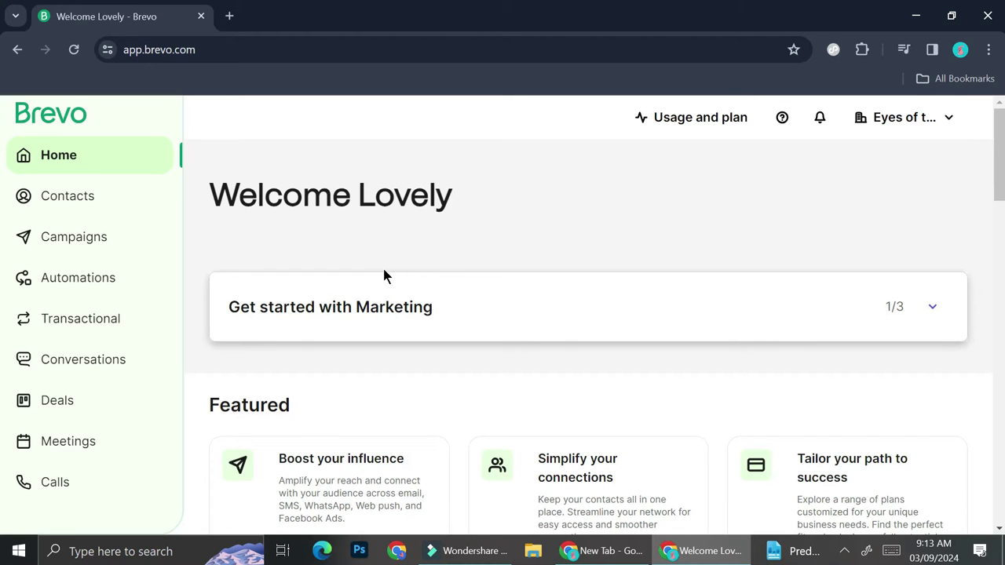
Go to the Campaigns dashboard and bring WhatsApp into view in the sidebar.
scroll(383, 275, down, 3)
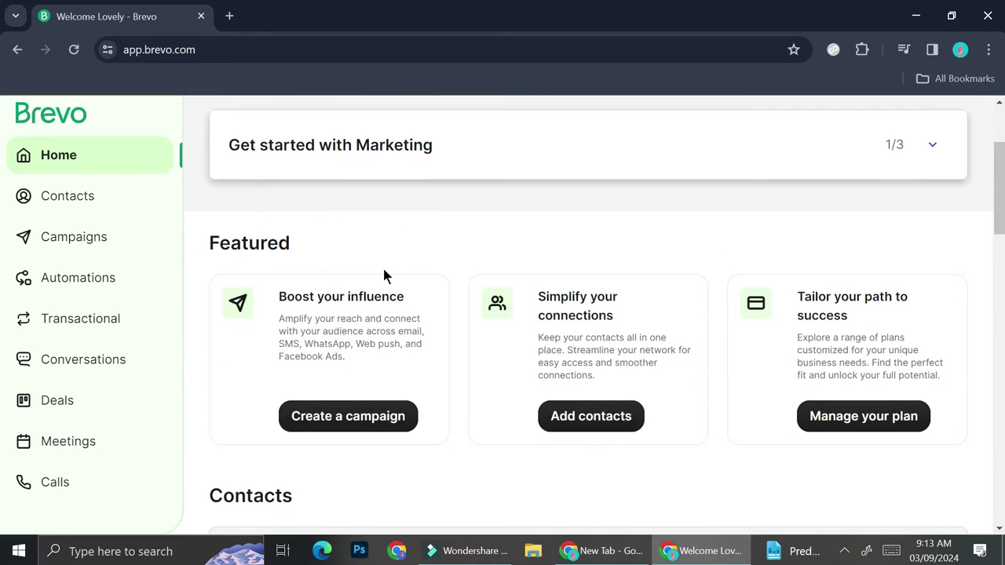
scroll(284, 302, up, 3)
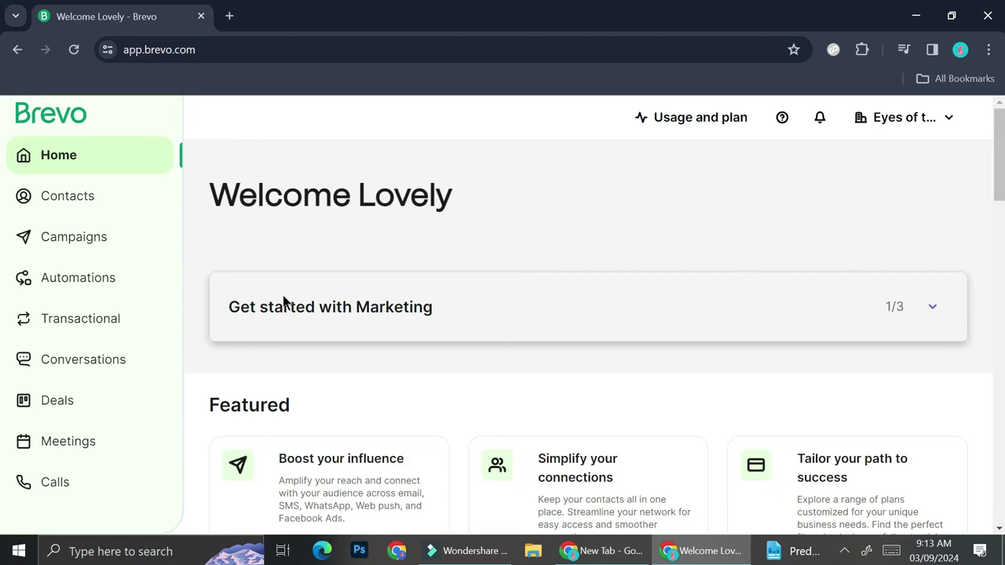
click(89, 251)
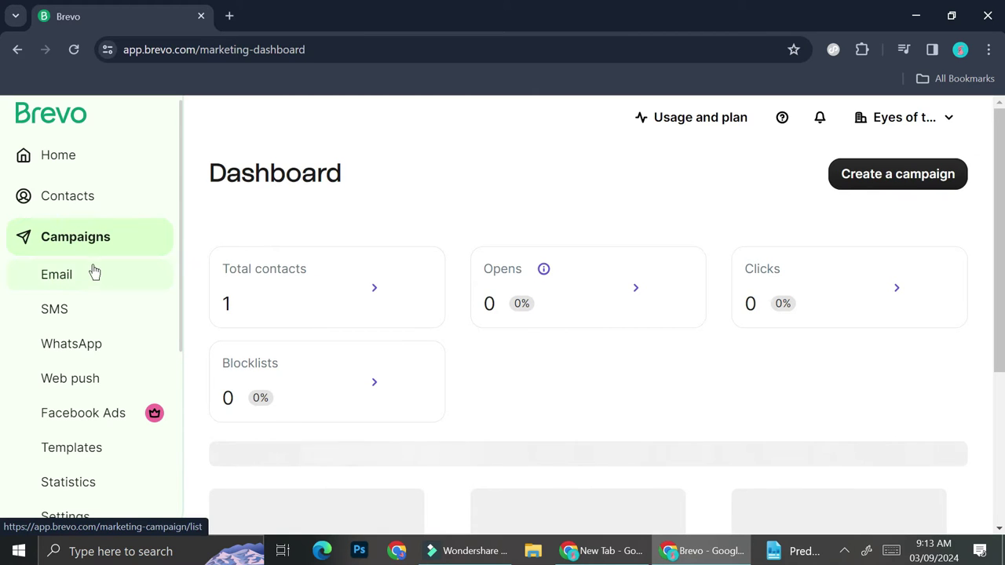
scroll(79, 265, down, 1)
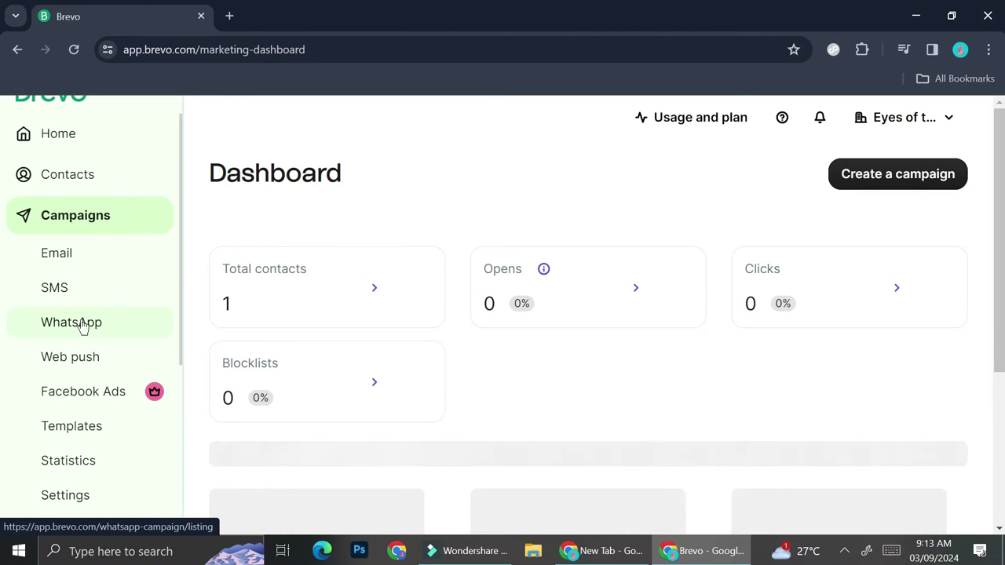
scroll(82, 292, down, 1)
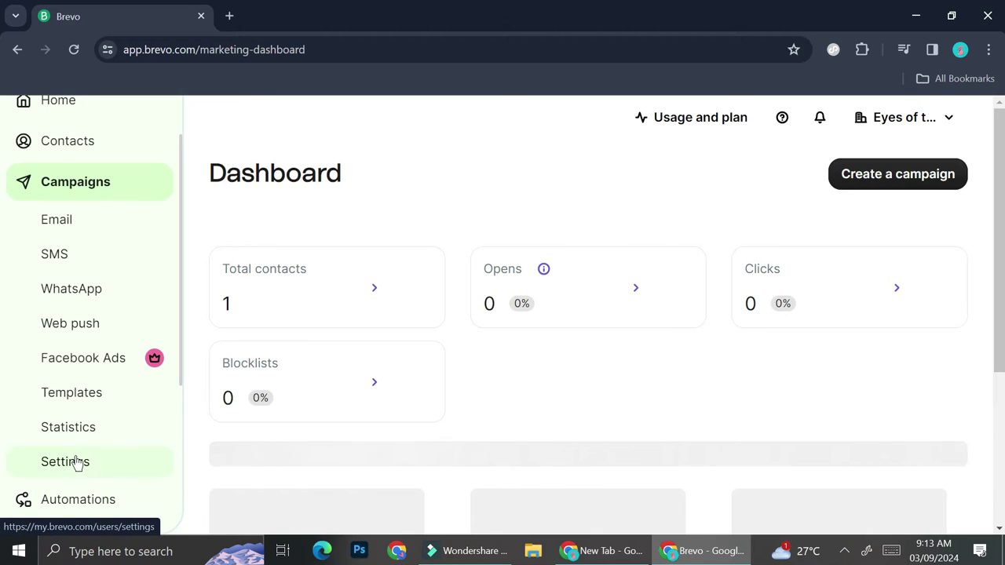
Start a new campaign from the WhatsApp campaigns list.
click(64, 300)
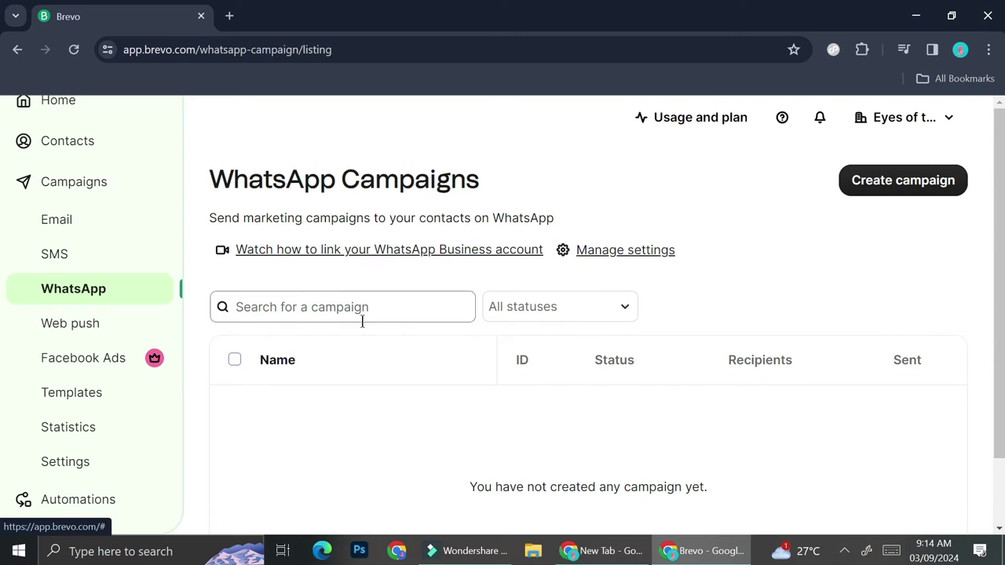
click(882, 180)
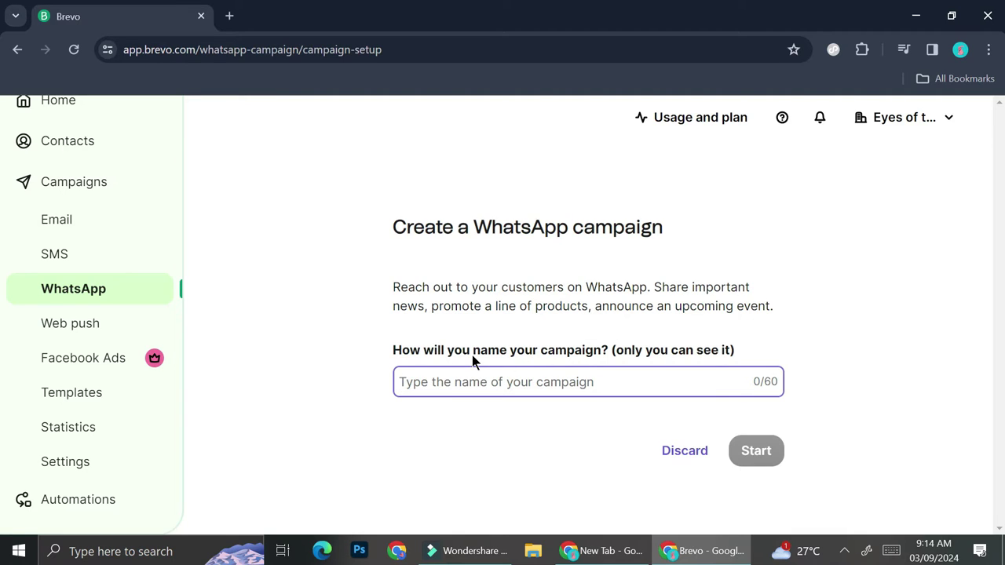
Name the WhatsApp campaign 'Test Campaign' and create it as a draft.
text(Test Campaign)
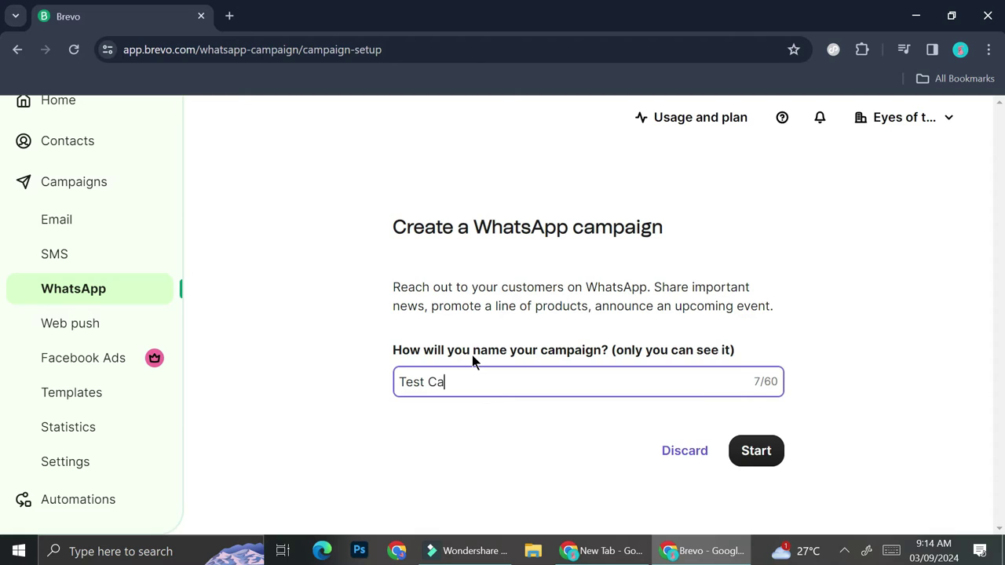
key(Return)
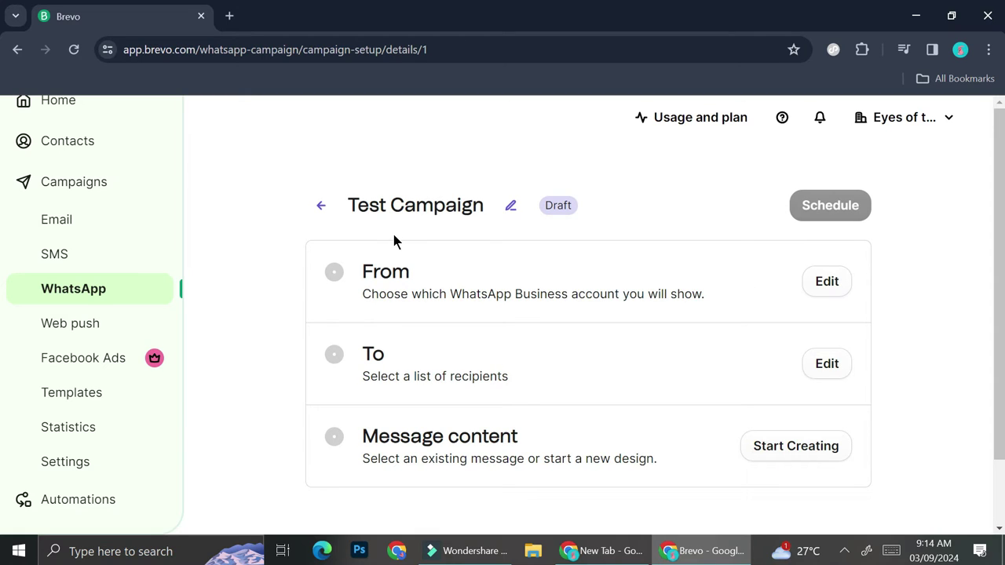
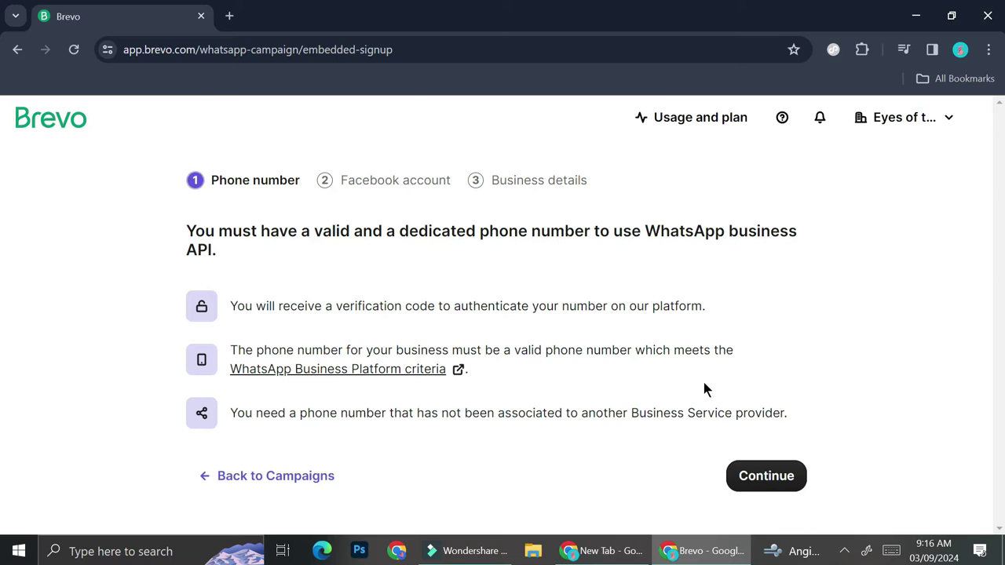
Link the WhatsApp Business account through Facebook login, granting Sendinblue the requested WhatsApp permissions.
click(754, 469)
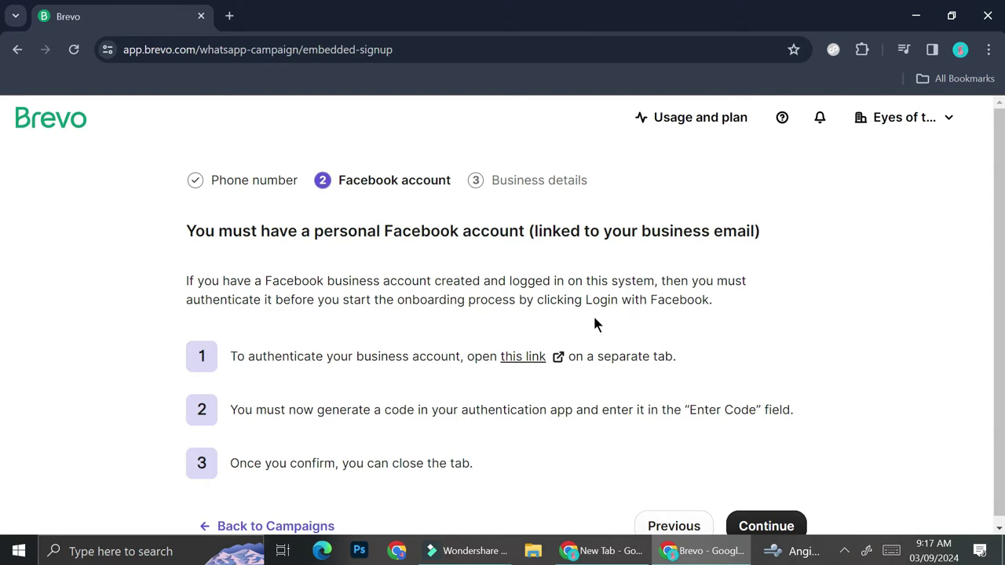
scroll(610, 393, down, 1)
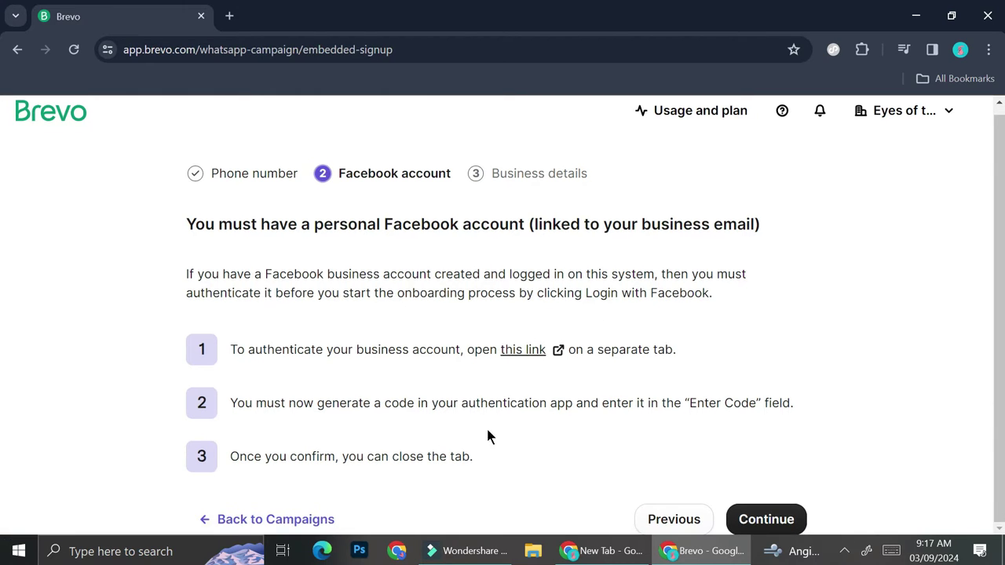
click(539, 348)
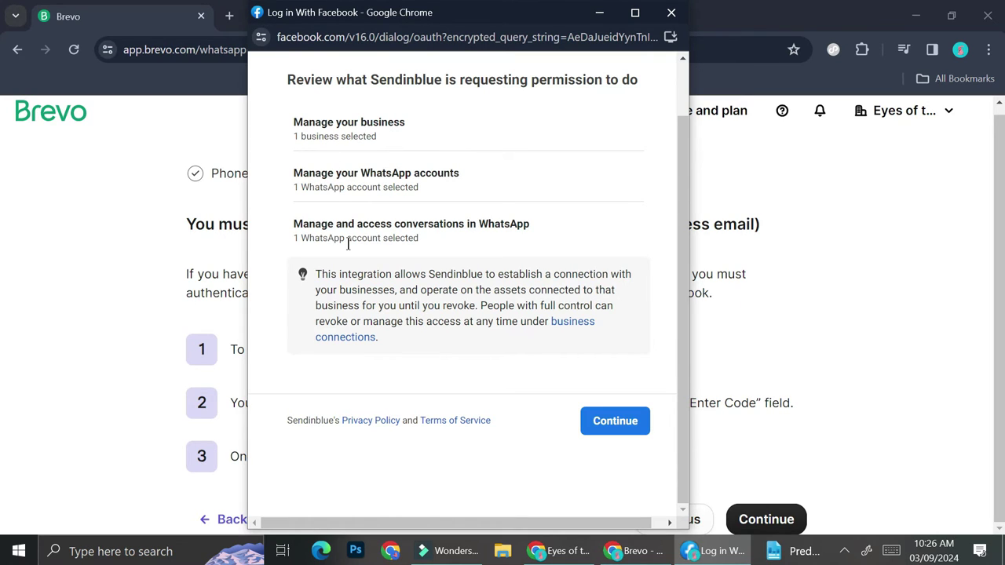
click(612, 422)
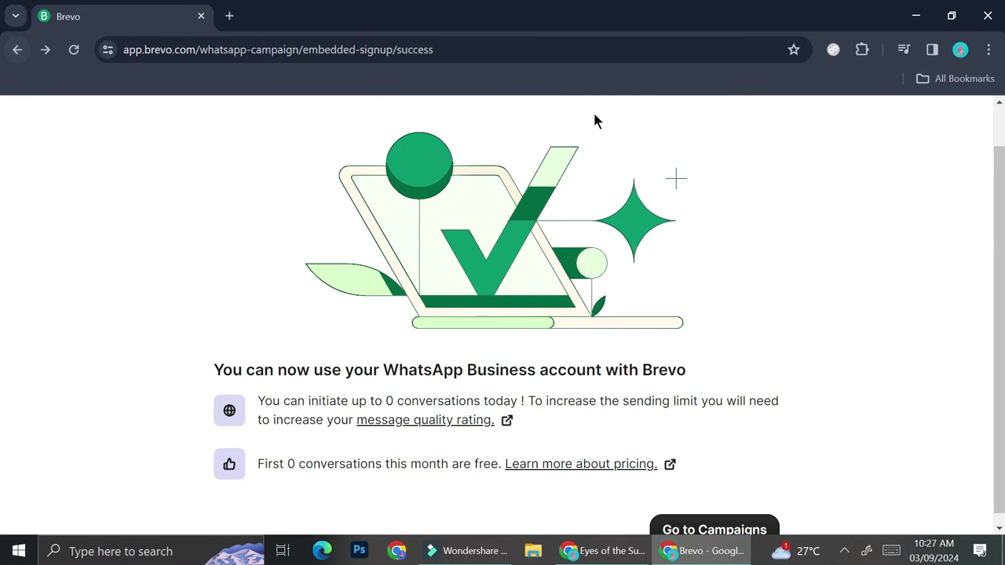
Go from the success page to the WhatsApp campaigns list and open the Test Campaign draft.
scroll(717, 284, up, 1)
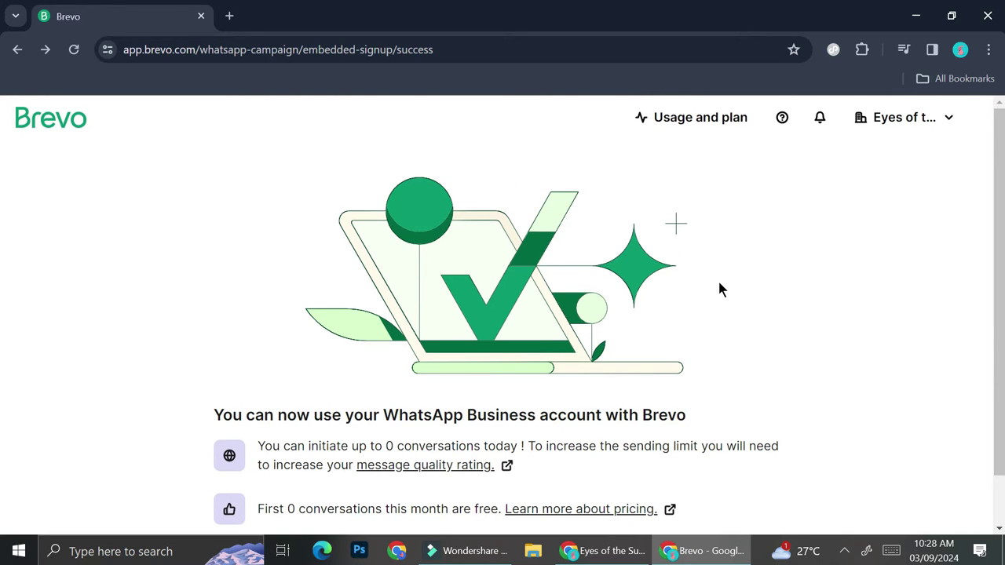
scroll(719, 289, down, 1)
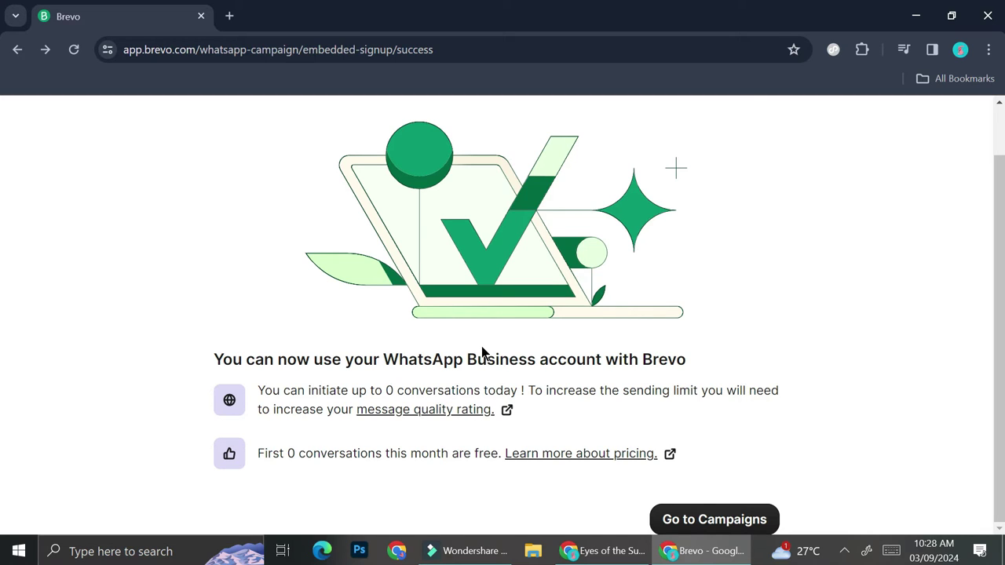
click(682, 529)
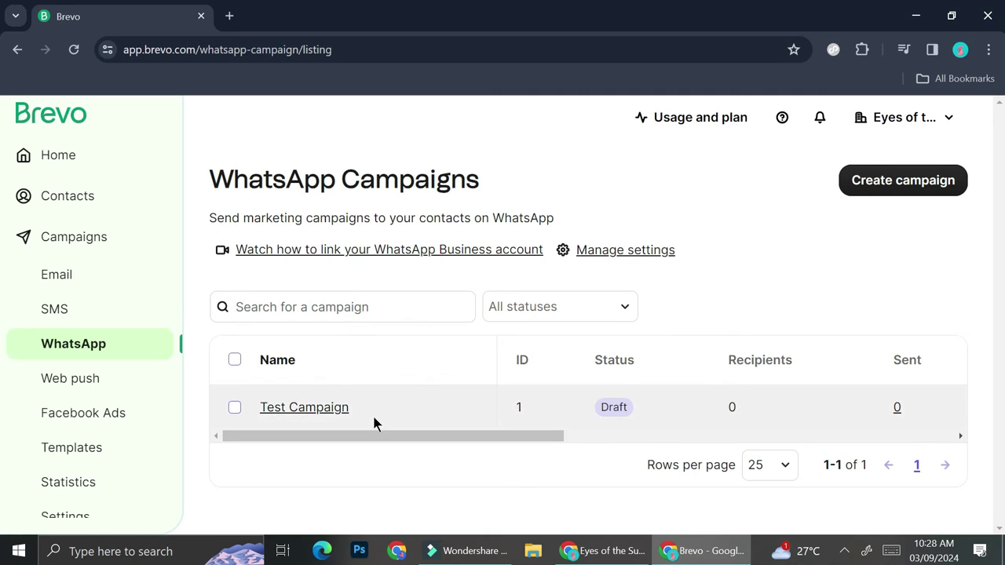
click(330, 408)
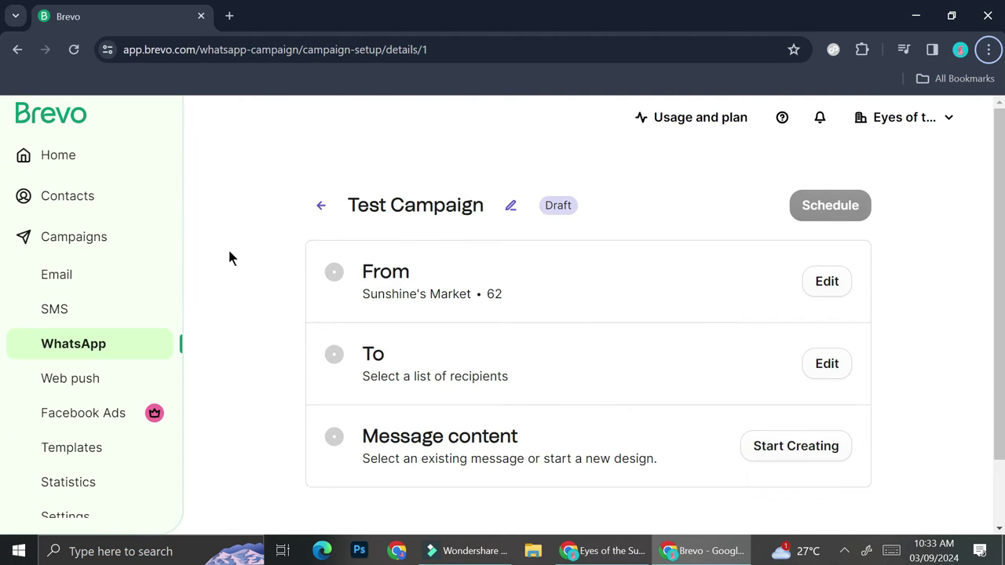
Set Test Campaign's sender to the Sunshine's Market WhatsApp number and save it.
click(832, 292)
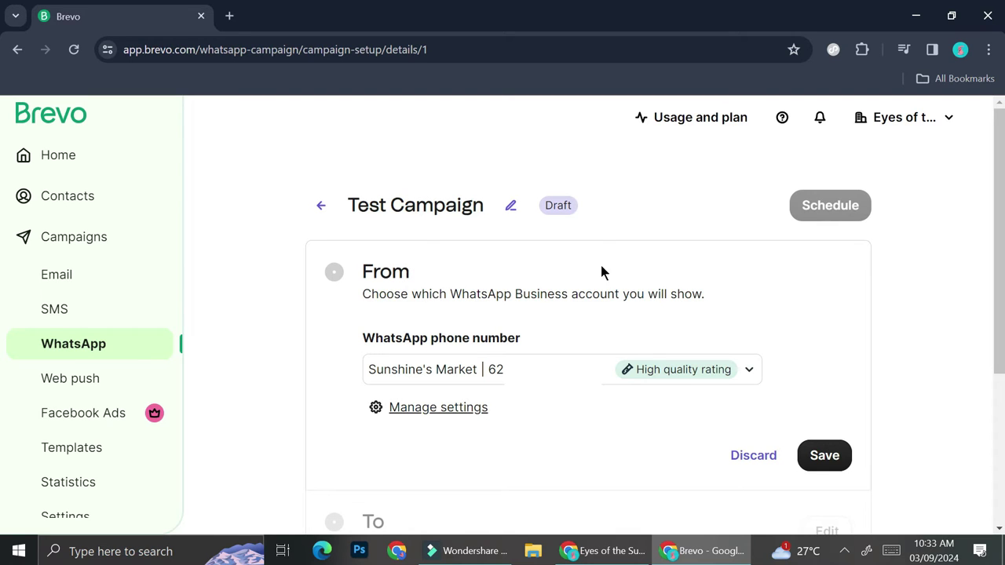
scroll(482, 314, down, 2)
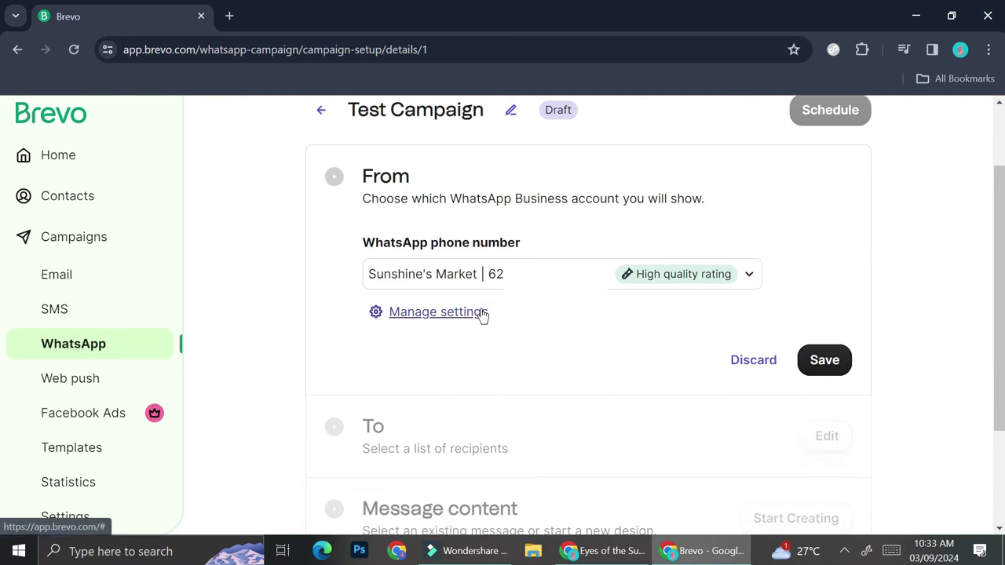
click(747, 287)
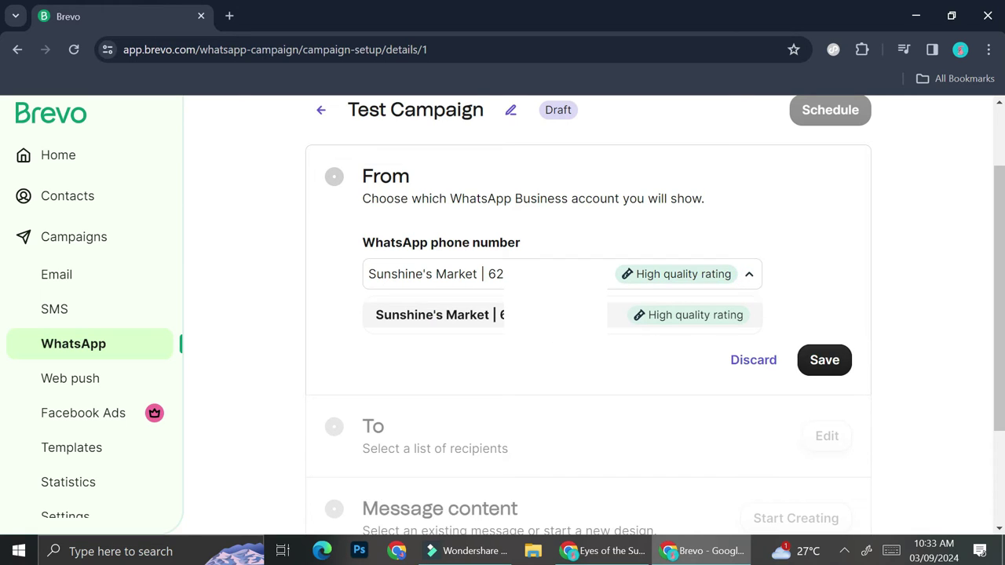
click(828, 270)
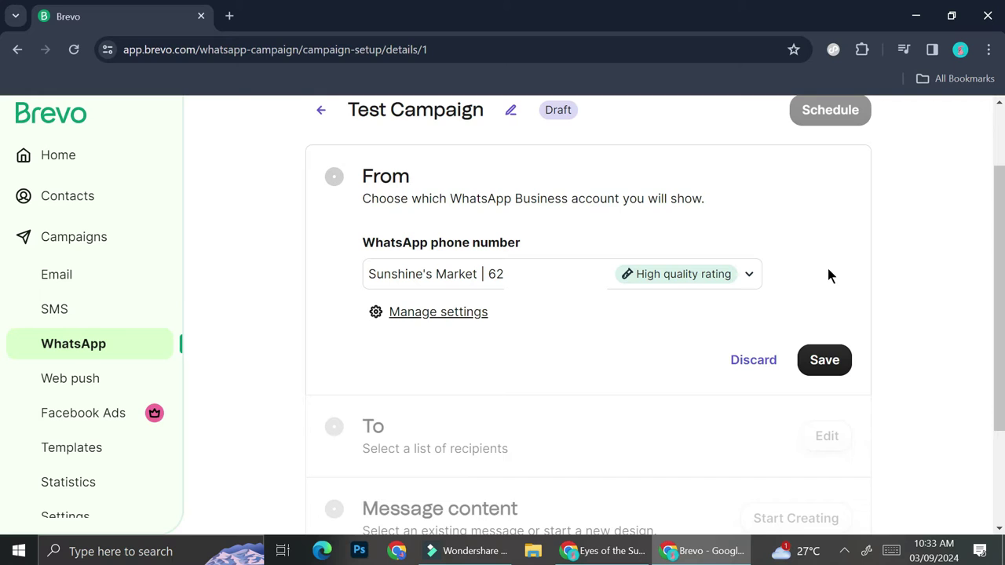
click(836, 369)
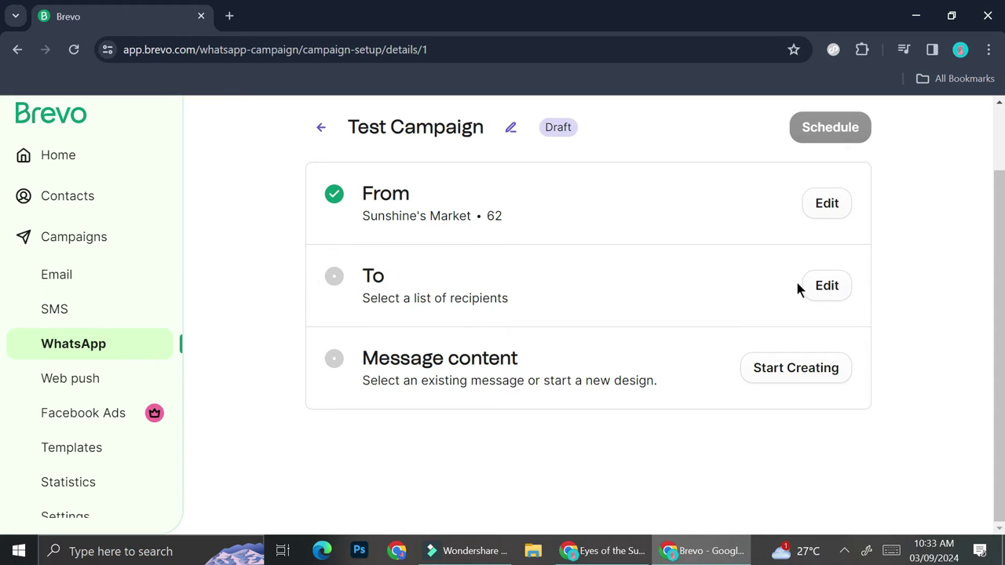
click(823, 287)
Browse the contact lists inside Client_Folder, then close the chooser without selecting any list.
click(639, 370)
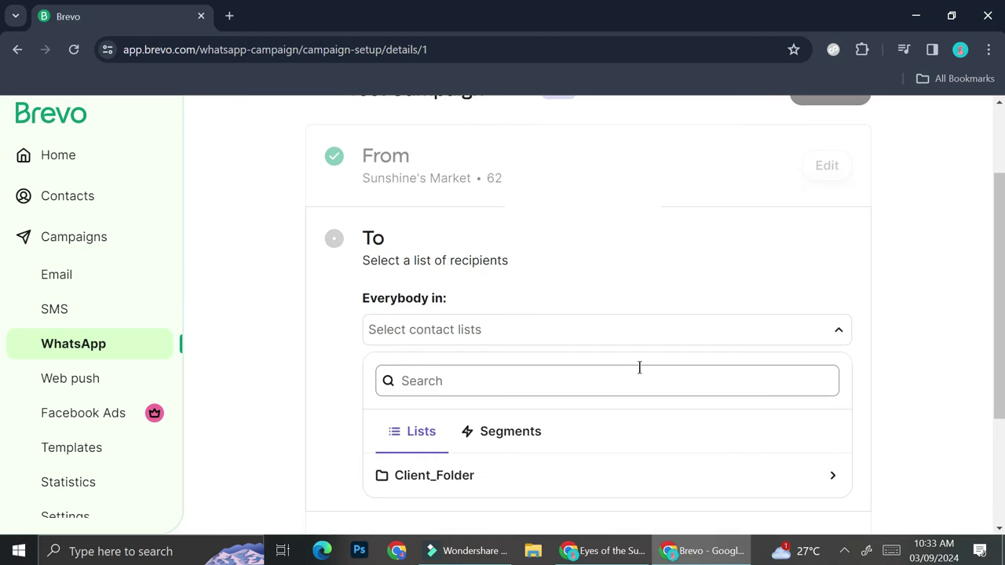
scroll(640, 370, down, 2)
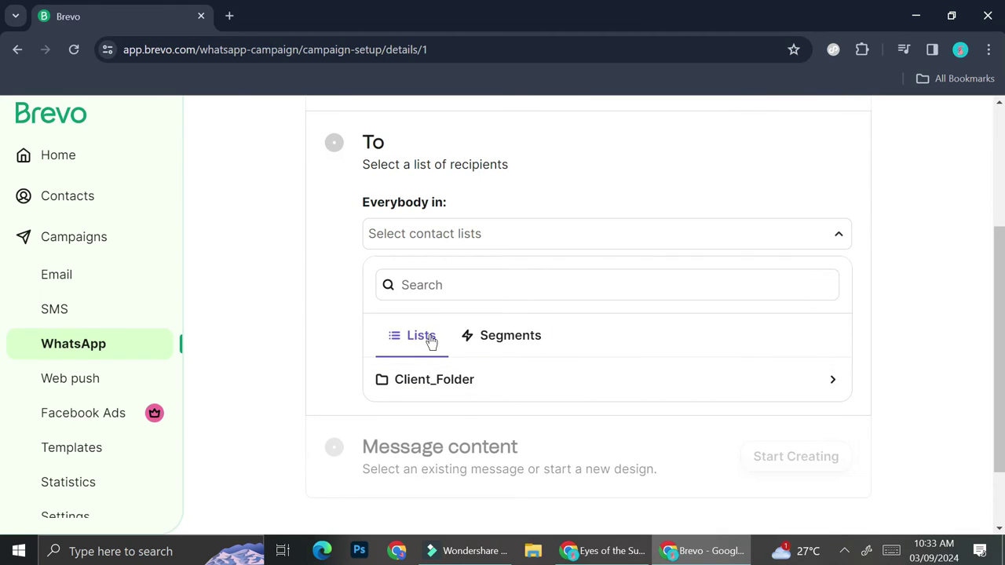
click(426, 374)
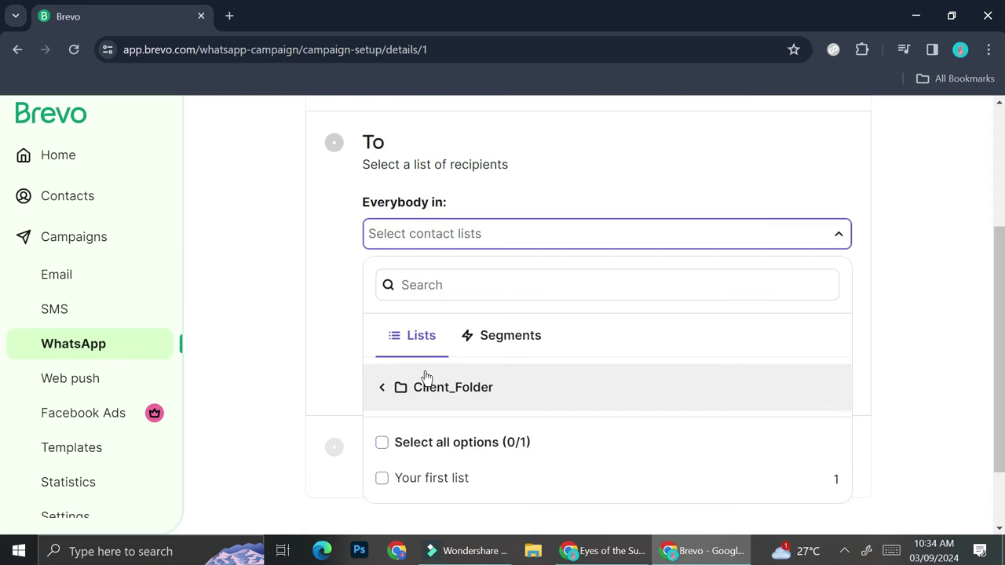
scroll(426, 377, down, 1)
scroll(426, 377, up, 2)
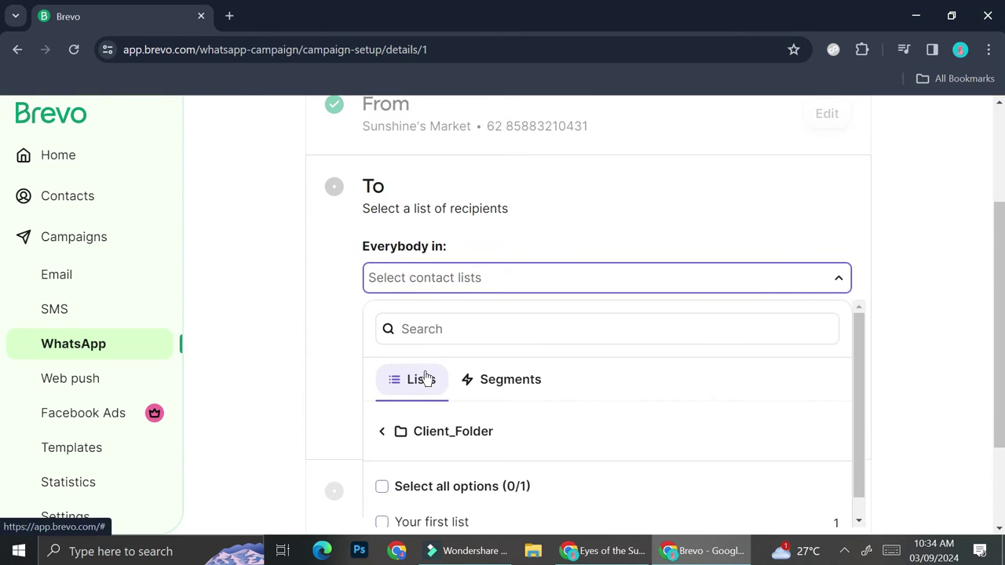
click(517, 179)
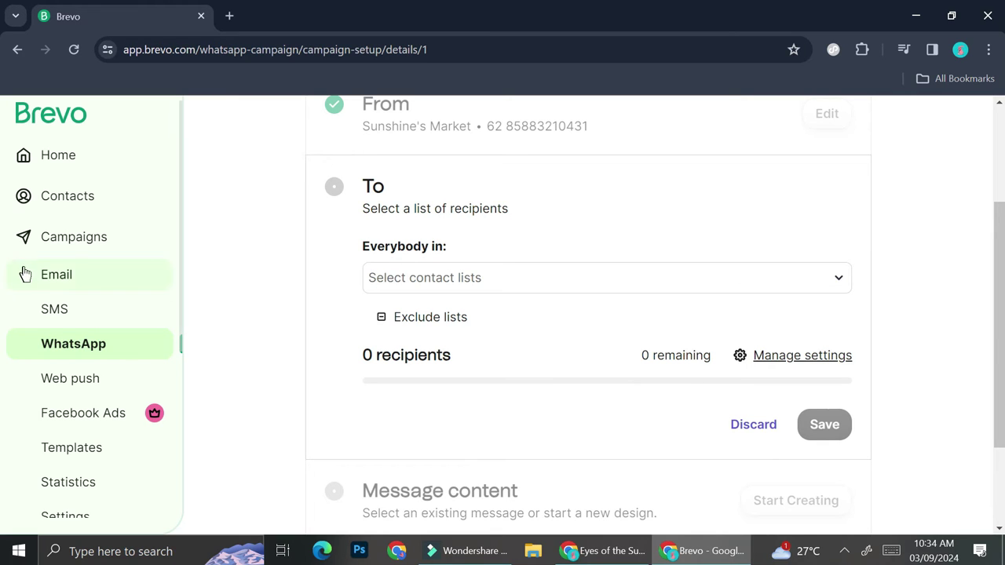
Leave the campaign for the Contacts database and begin creating a new contact.
click(68, 242)
scroll(68, 243, down, 4)
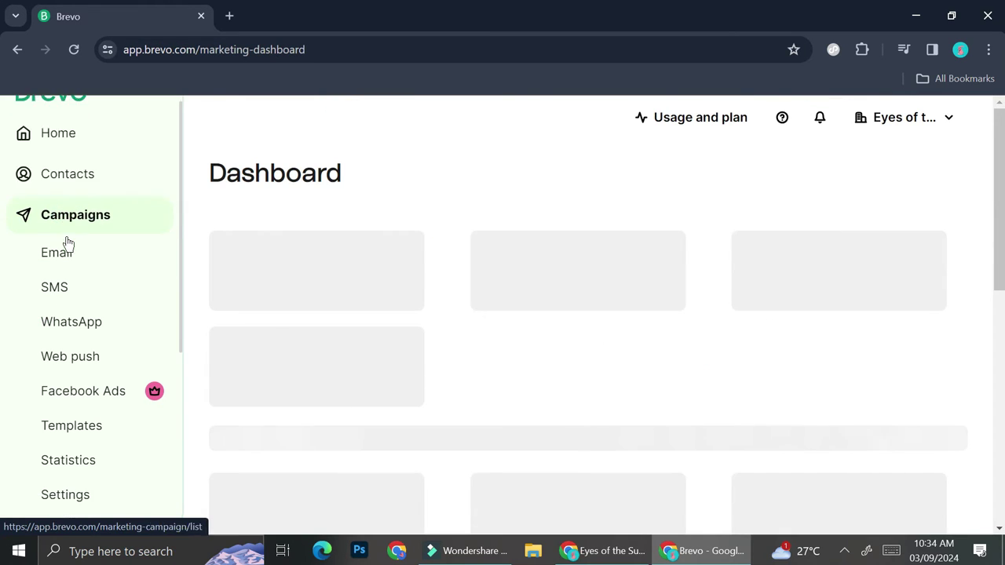
scroll(68, 272, up, 2)
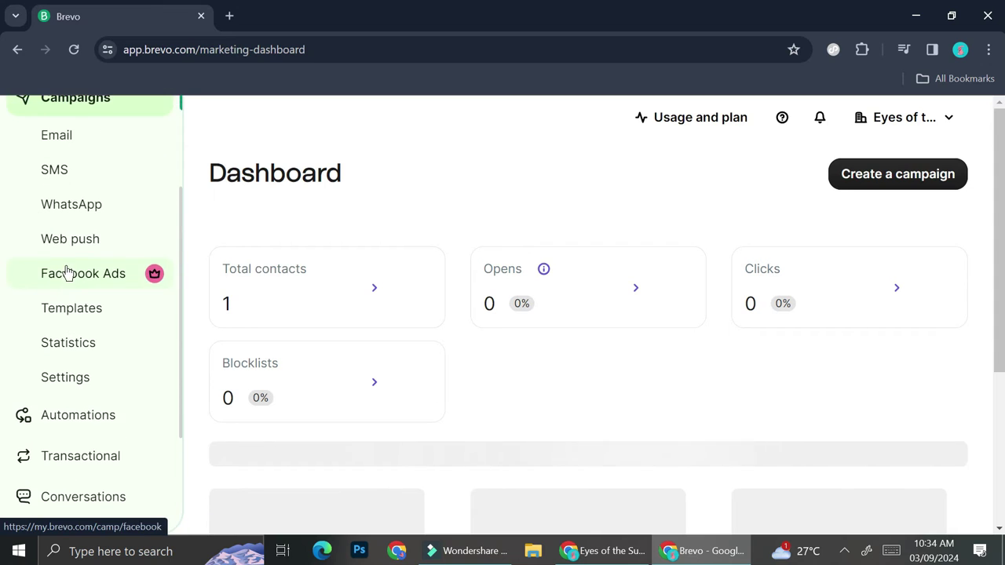
scroll(67, 271, down, 3)
scroll(67, 272, up, 4)
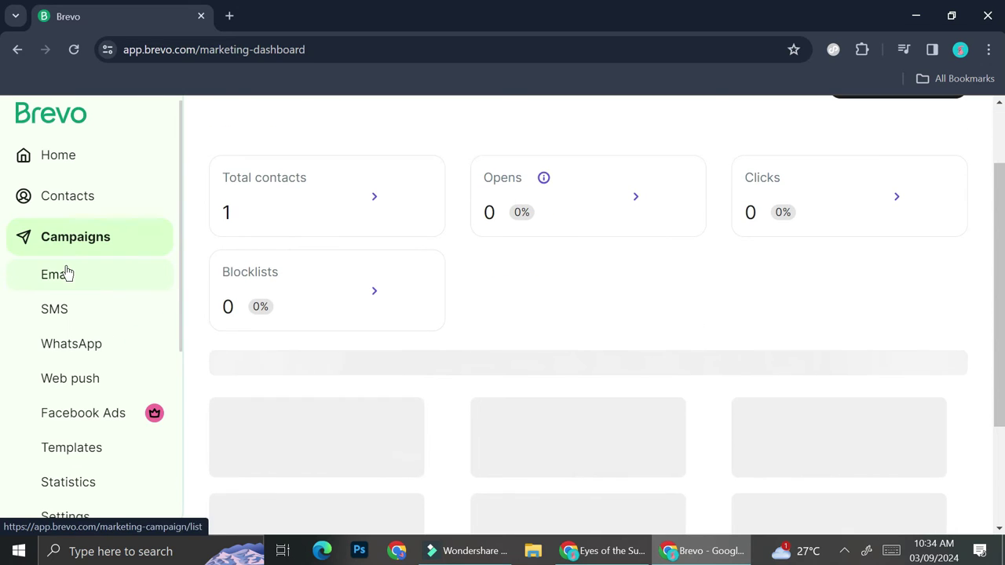
click(76, 199)
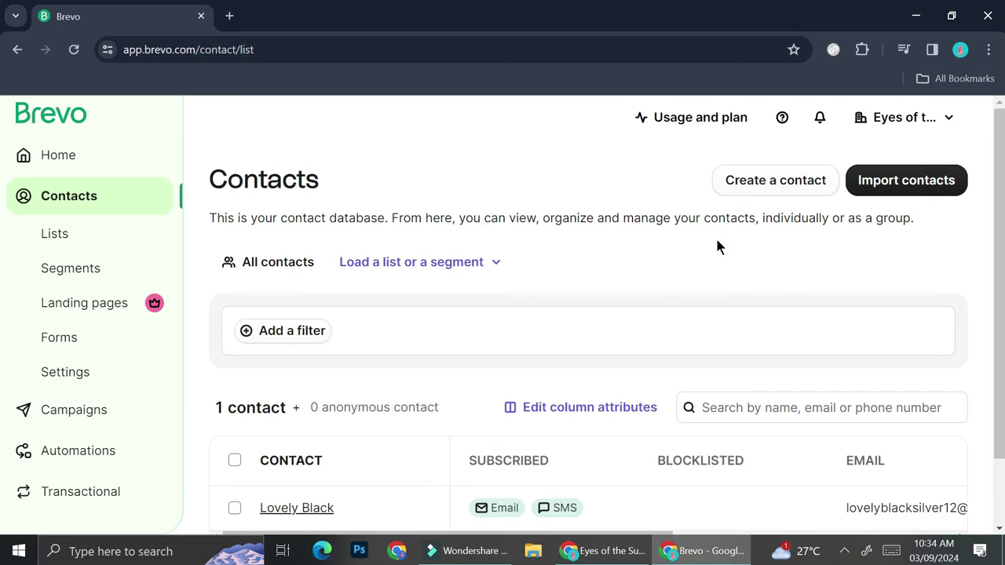
click(748, 191)
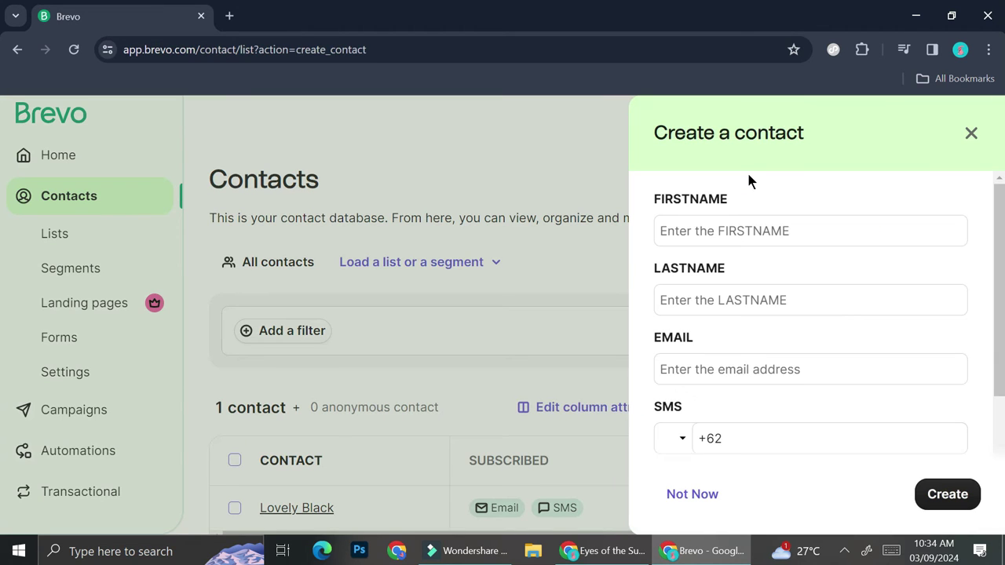
Enter the contact's first name, last name, e-mail address, SMS and WhatsApp numbers.
click(754, 223)
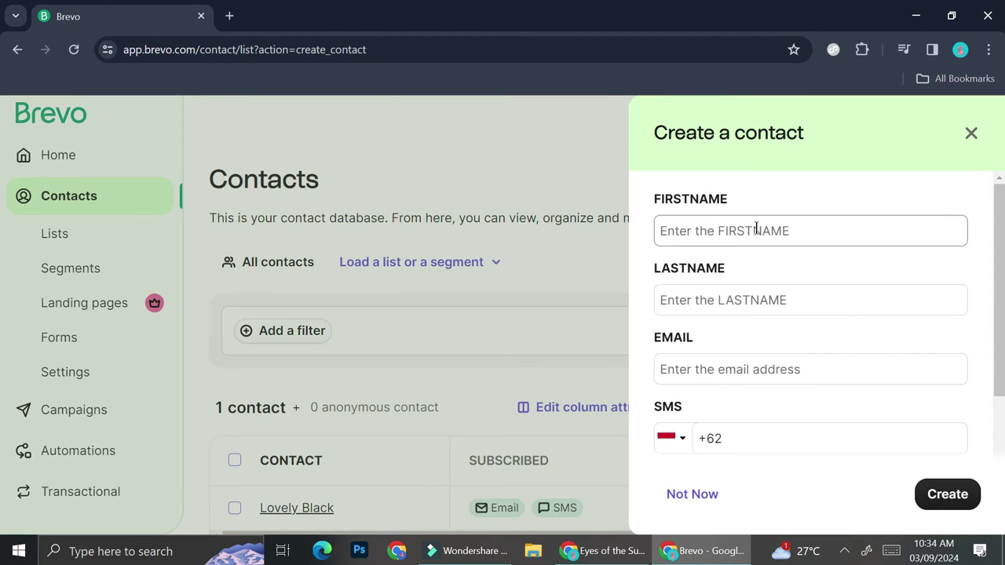
text(Jane)
click(841, 299)
text(Doe)
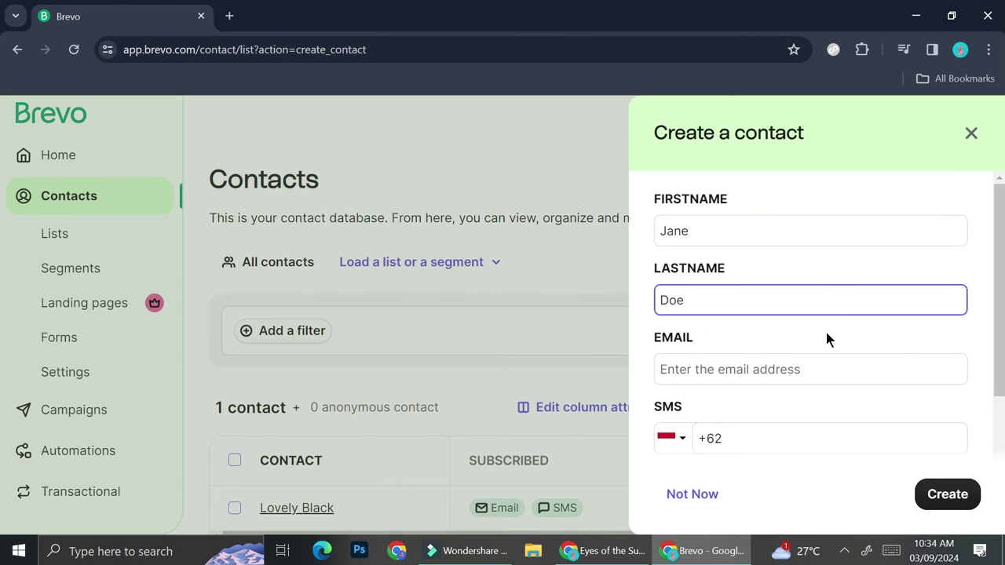
click(807, 363)
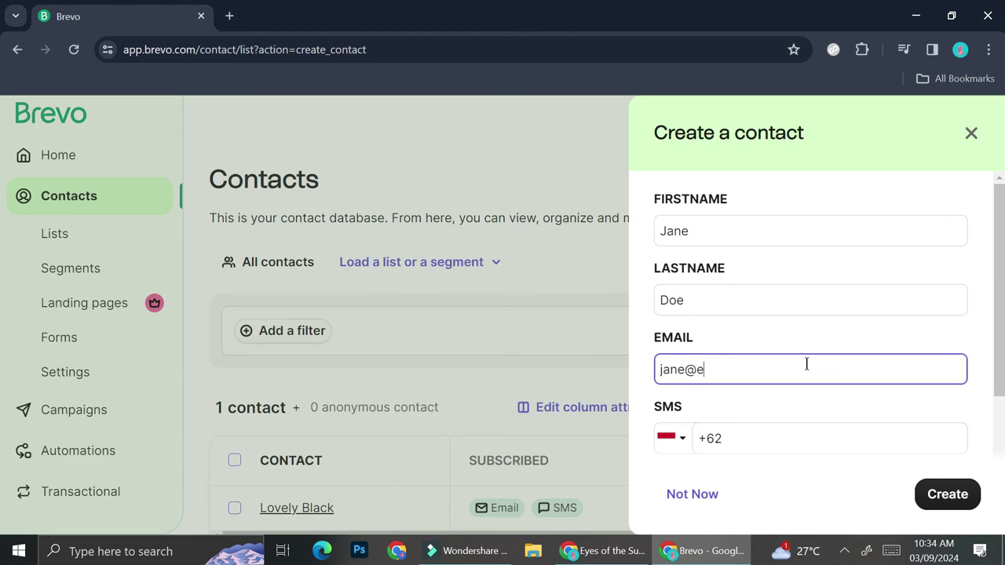
scroll(781, 363, down, 2)
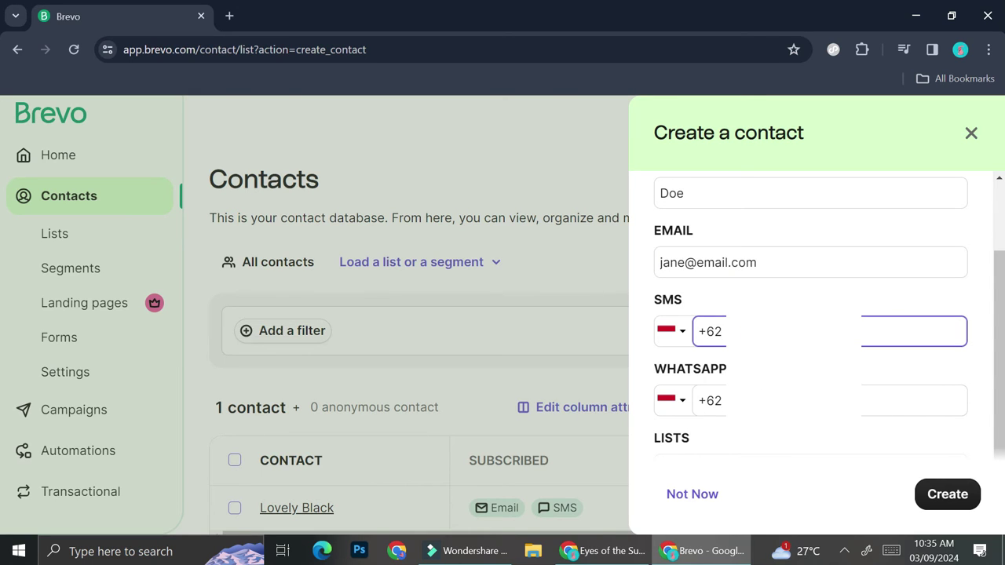
text(8)
click(722, 400)
text(8)
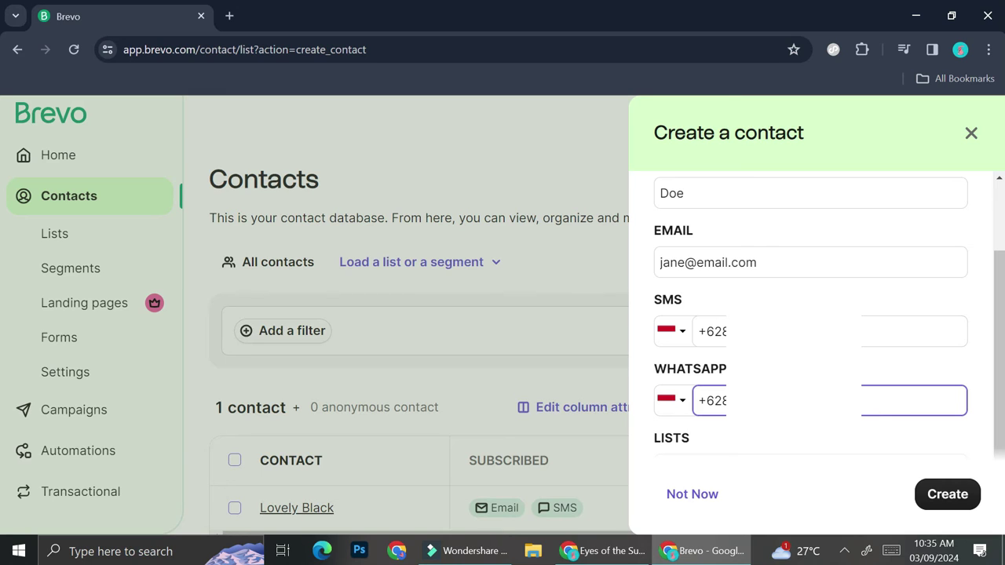
scroll(753, 390, down, 1)
Start a new contact list for the contact, named Project A.
click(746, 422)
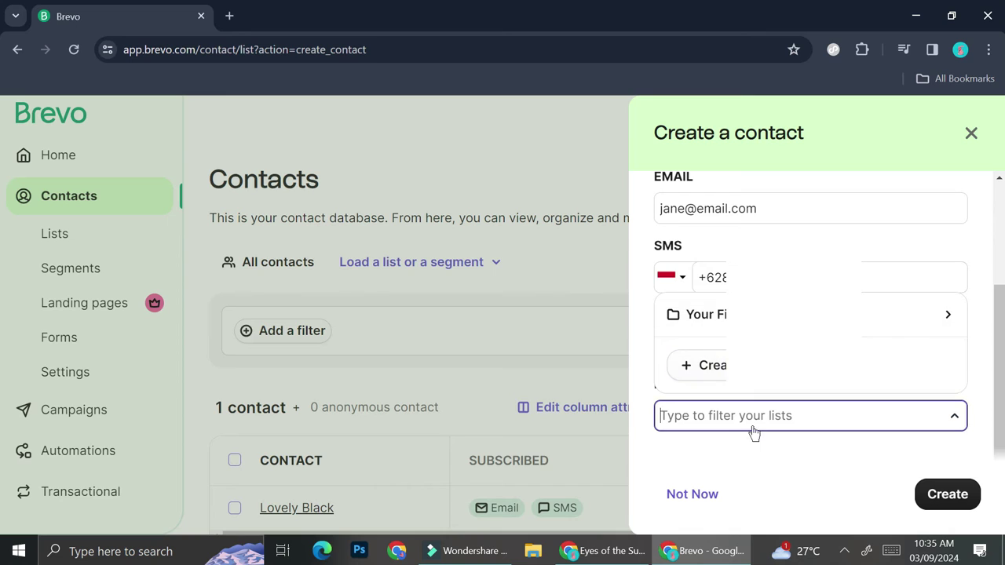
click(751, 438)
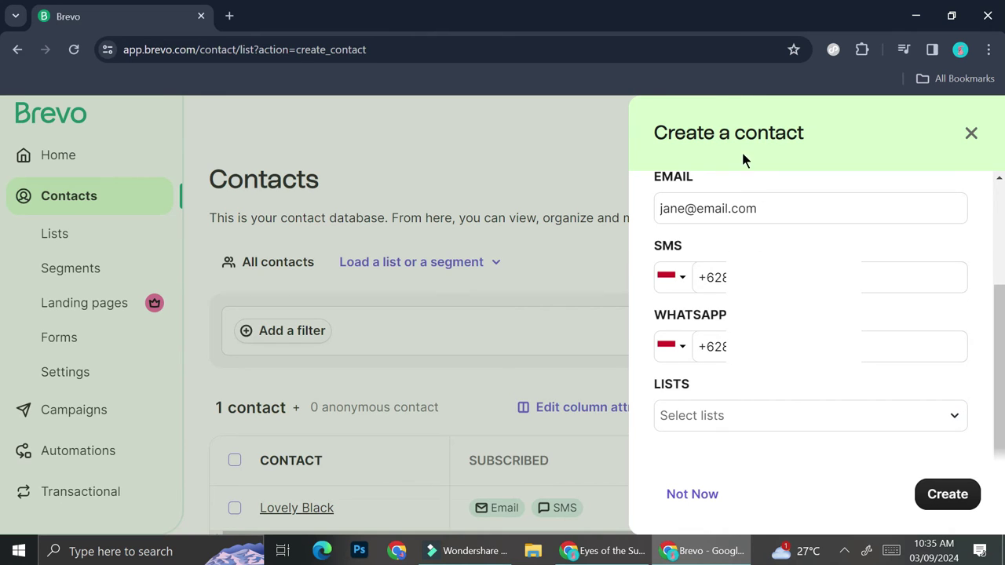
click(687, 422)
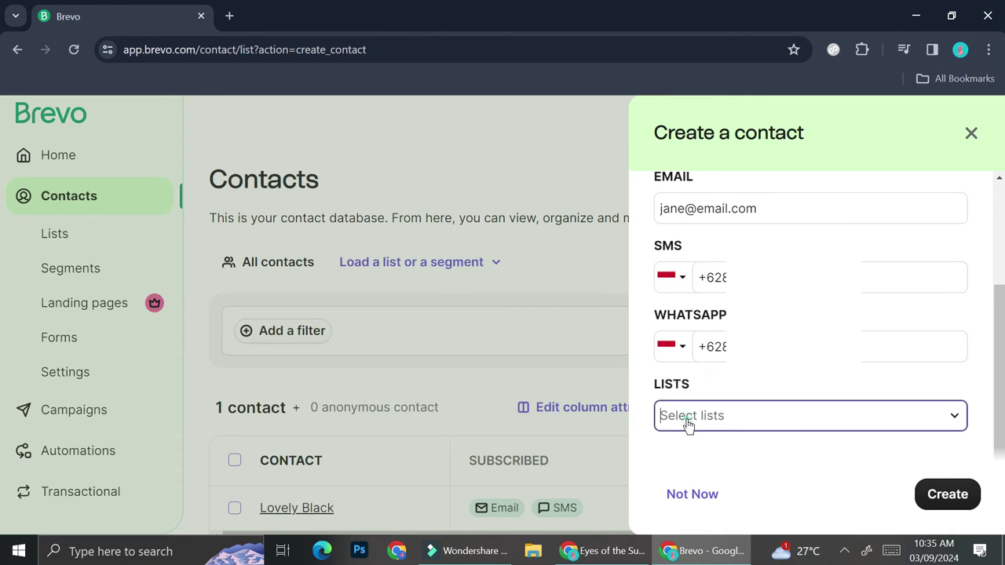
click(717, 372)
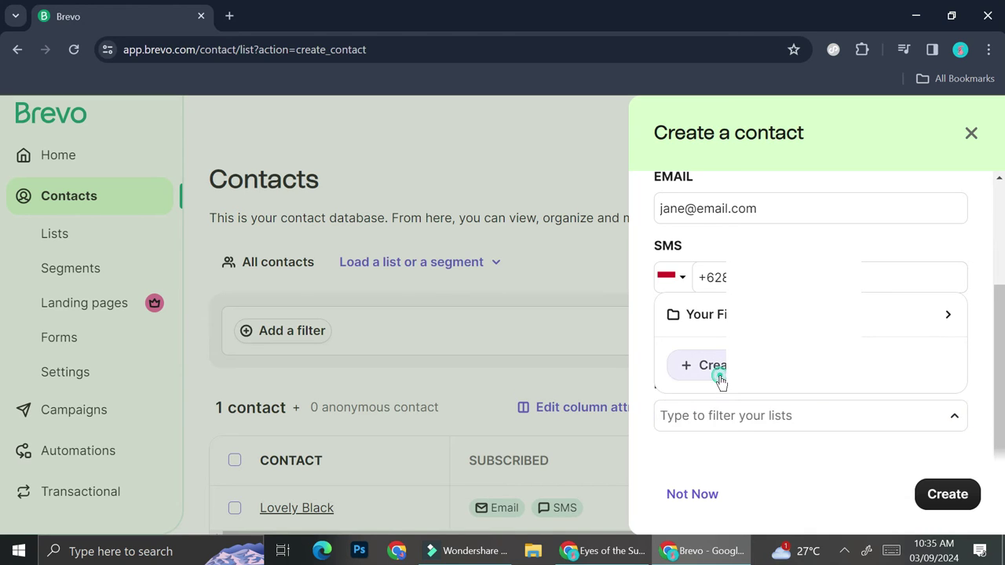
scroll(758, 424, down, 1)
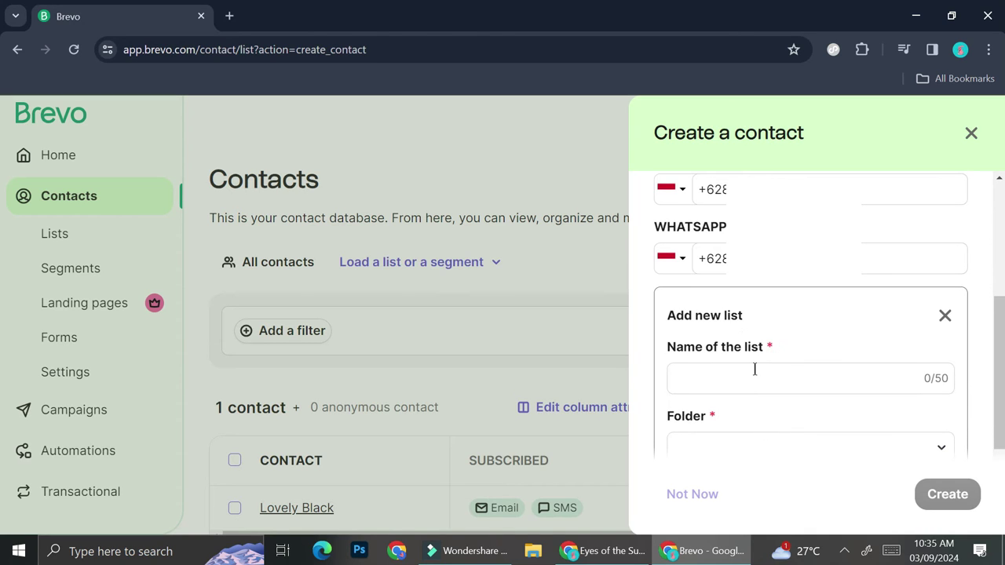
click(755, 384)
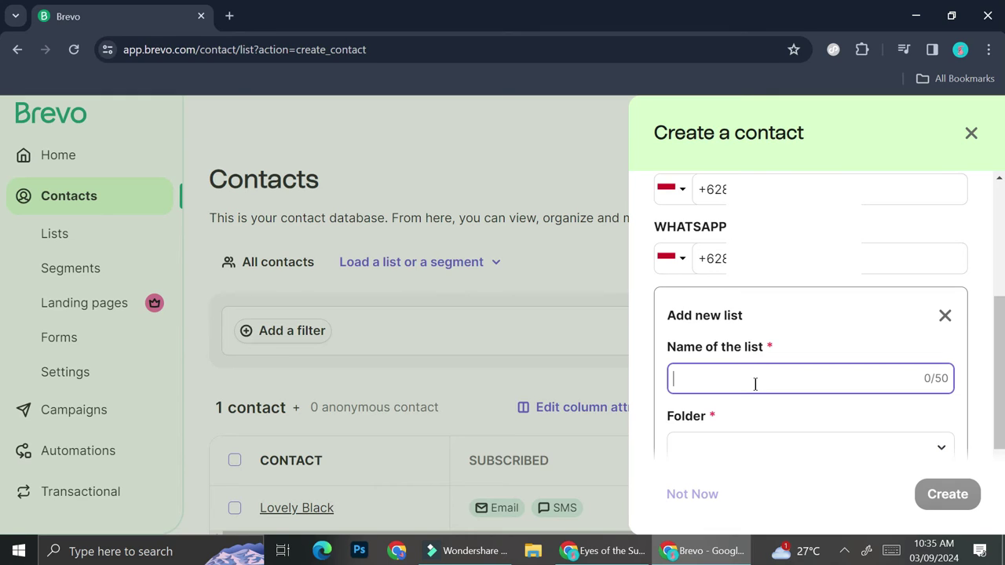
text(Project A)
scroll(754, 381, down, 2)
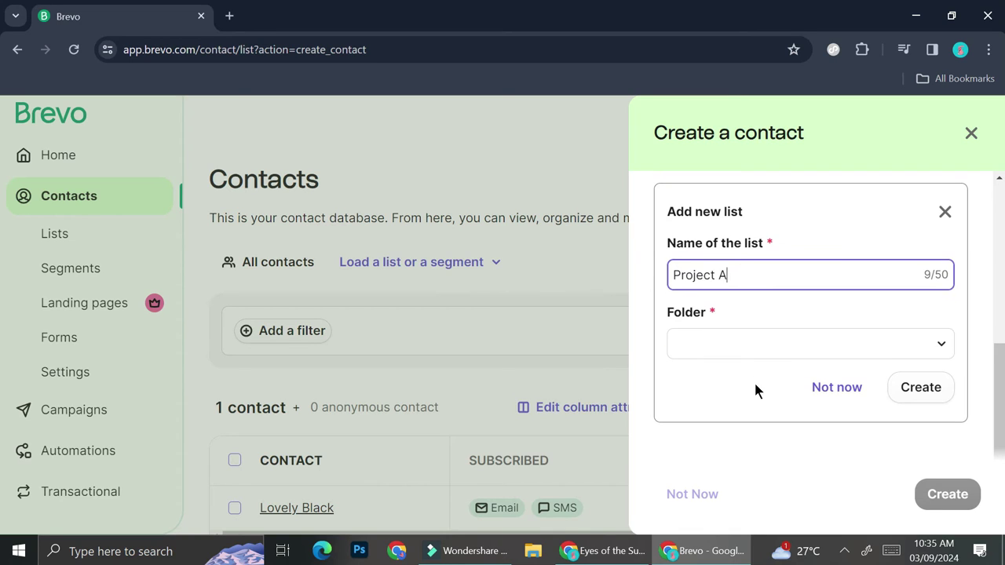
Place Project A in Your First Folder, create the list, and save the contact.
click(807, 350)
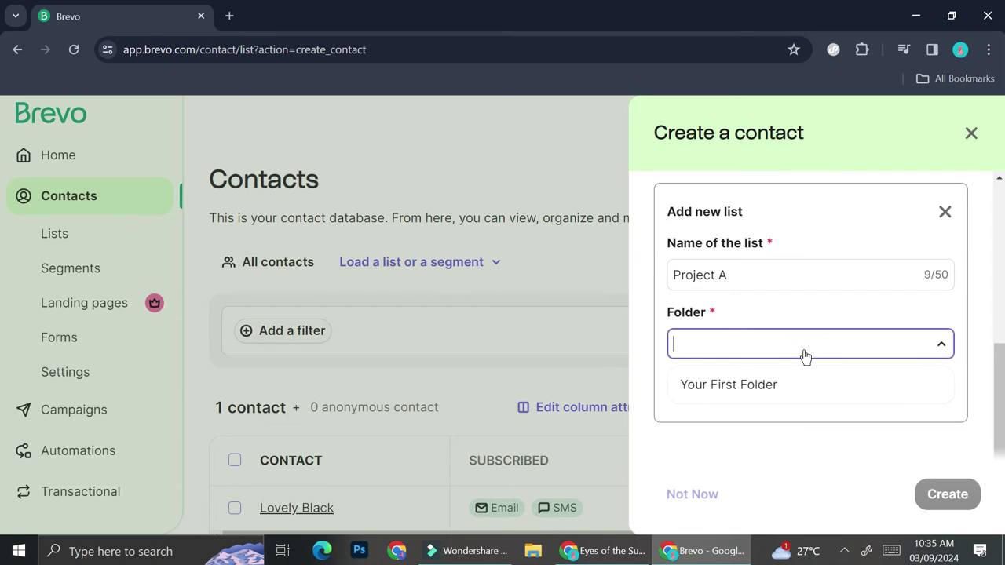
click(776, 391)
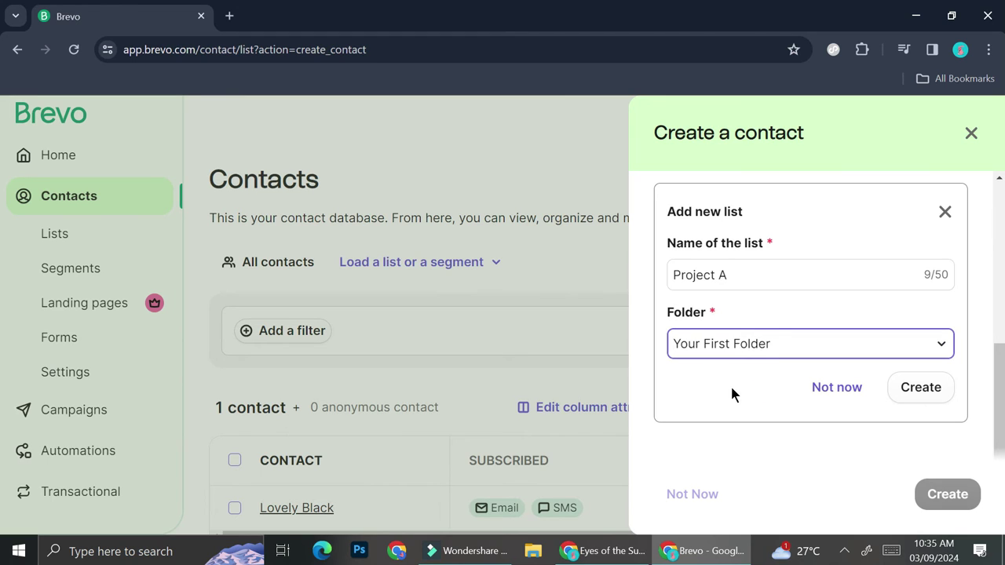
click(762, 343)
click(751, 372)
click(747, 383)
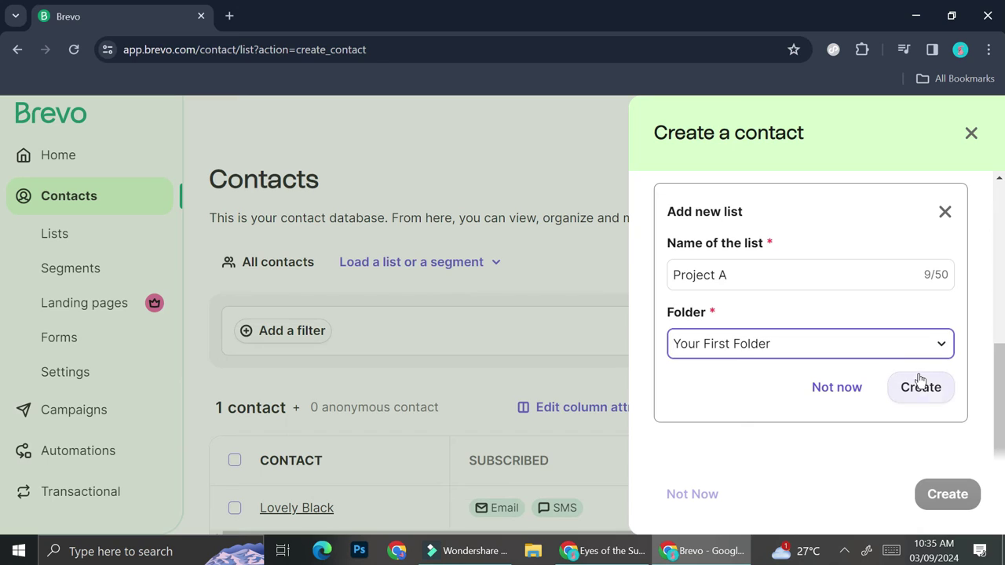
click(918, 385)
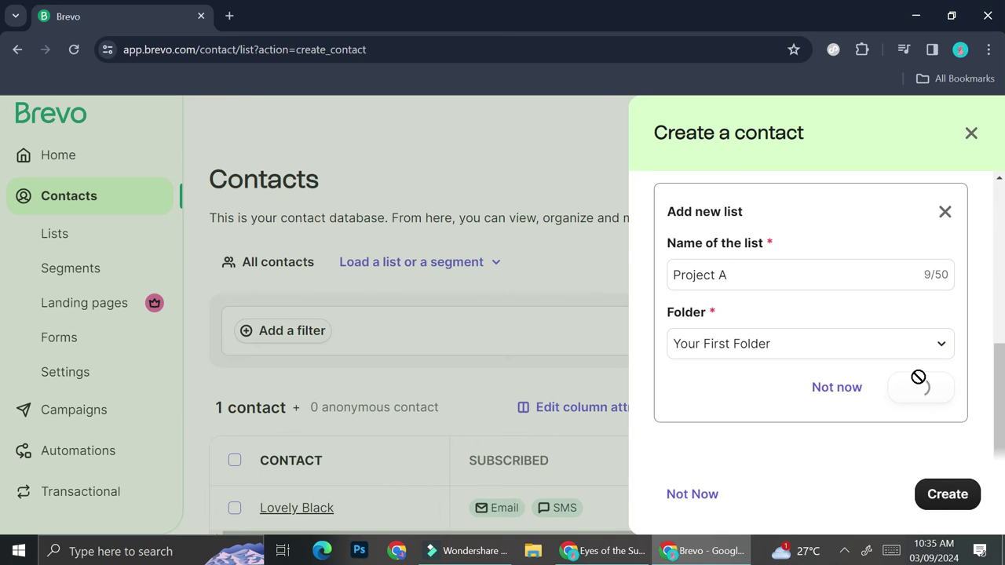
click(936, 510)
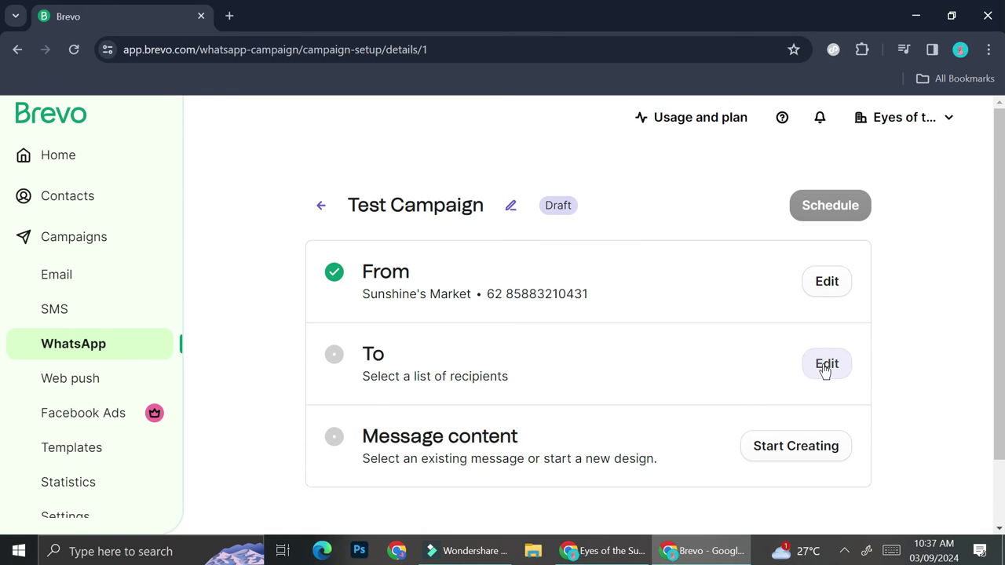
Select the Project A list as the campaign's recipients and save, giving 2 recipients.
click(823, 366)
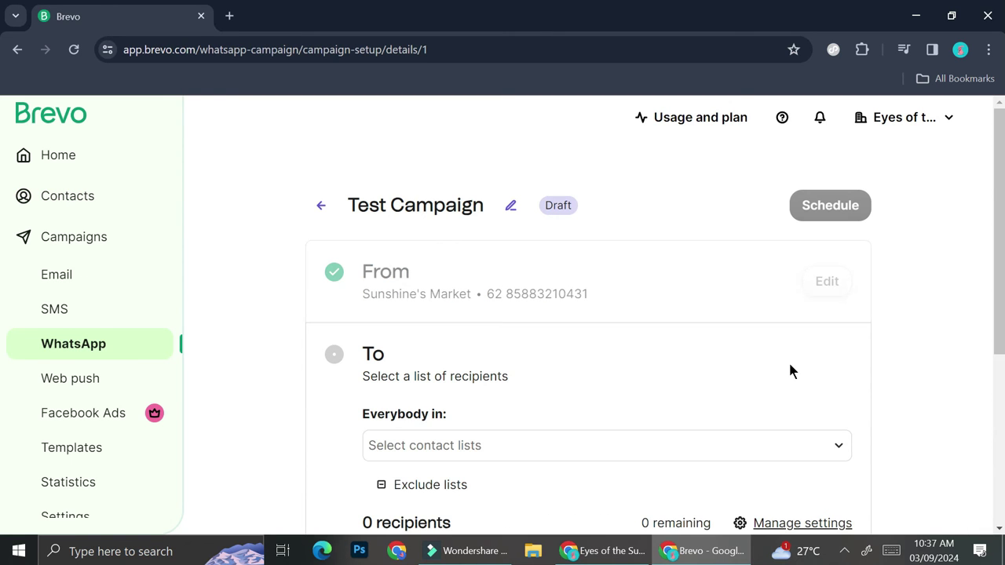
click(494, 445)
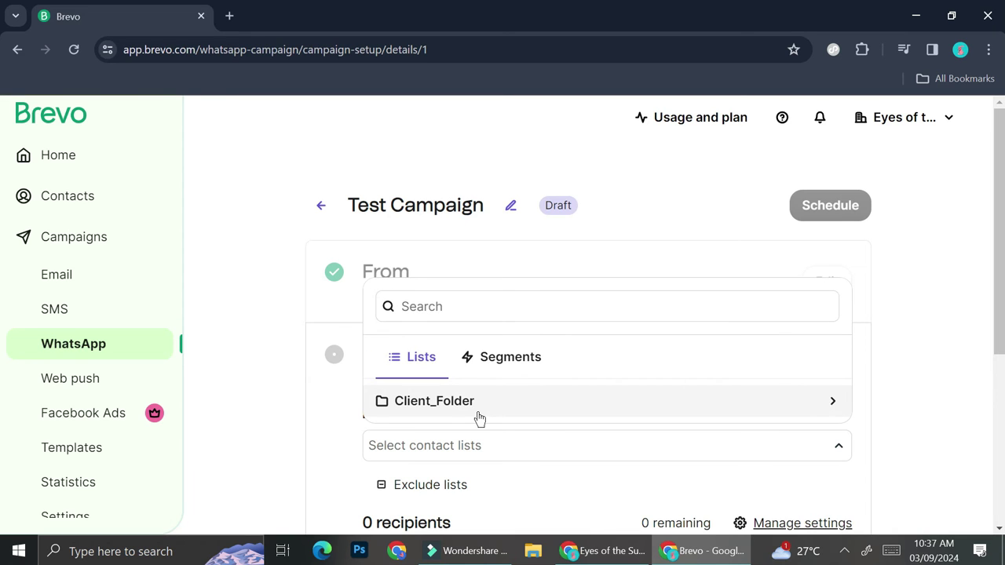
scroll(334, 465, down, 2)
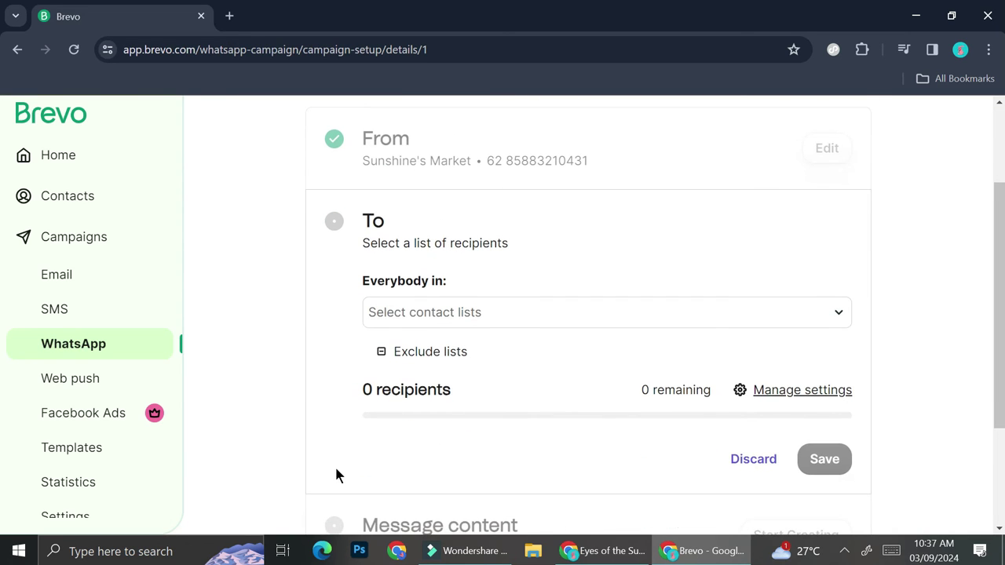
click(458, 310)
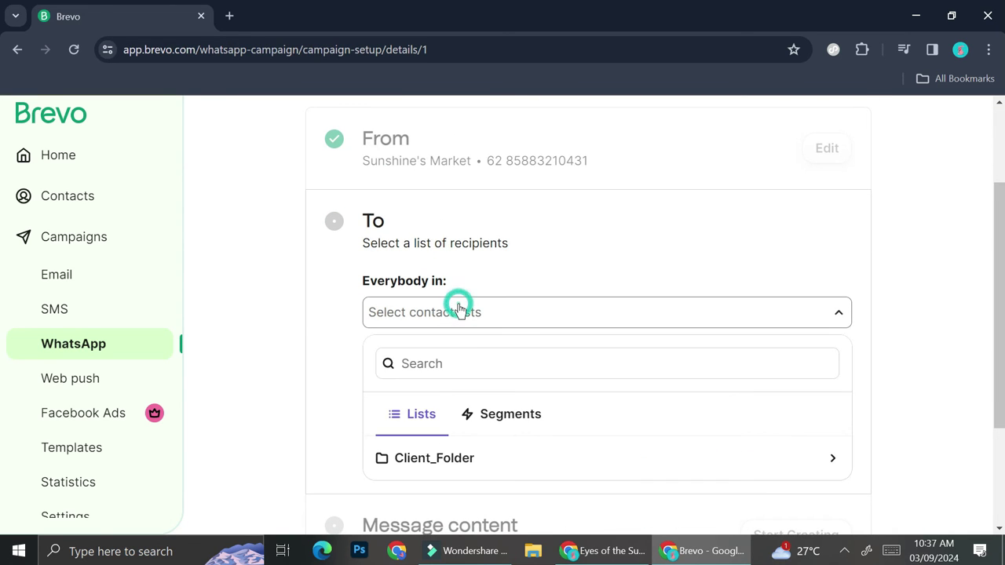
click(460, 459)
scroll(459, 459, down, 1)
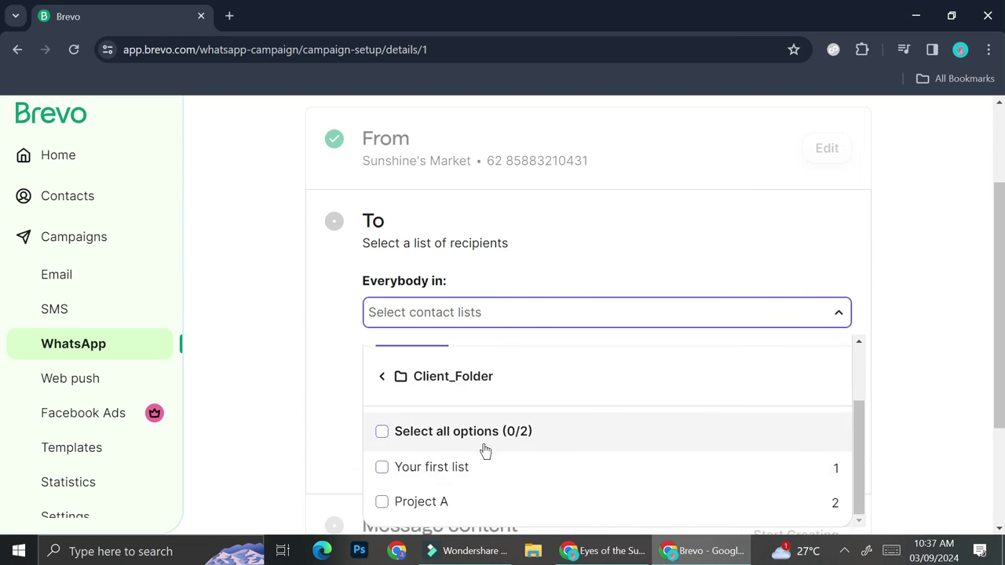
click(442, 499)
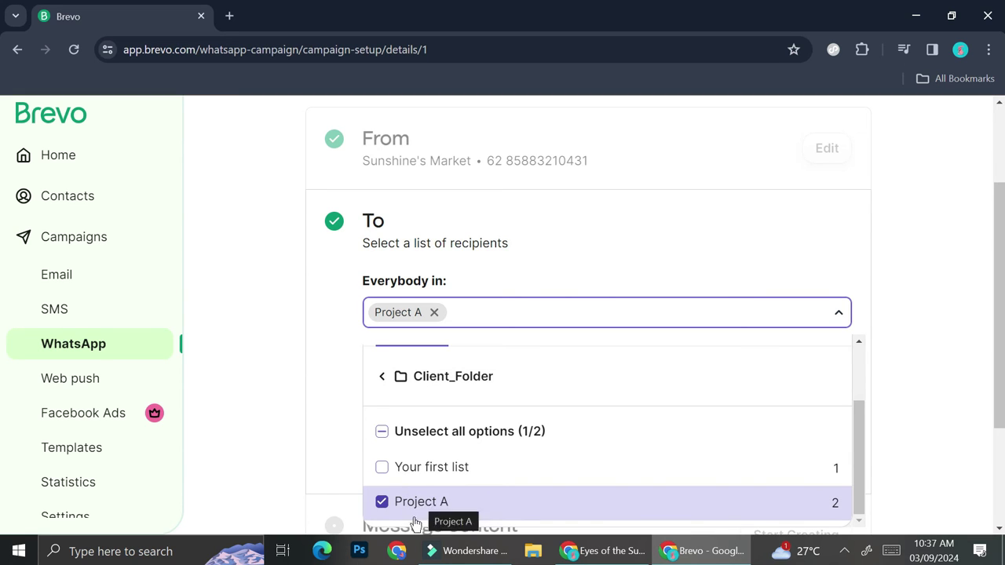
click(580, 268)
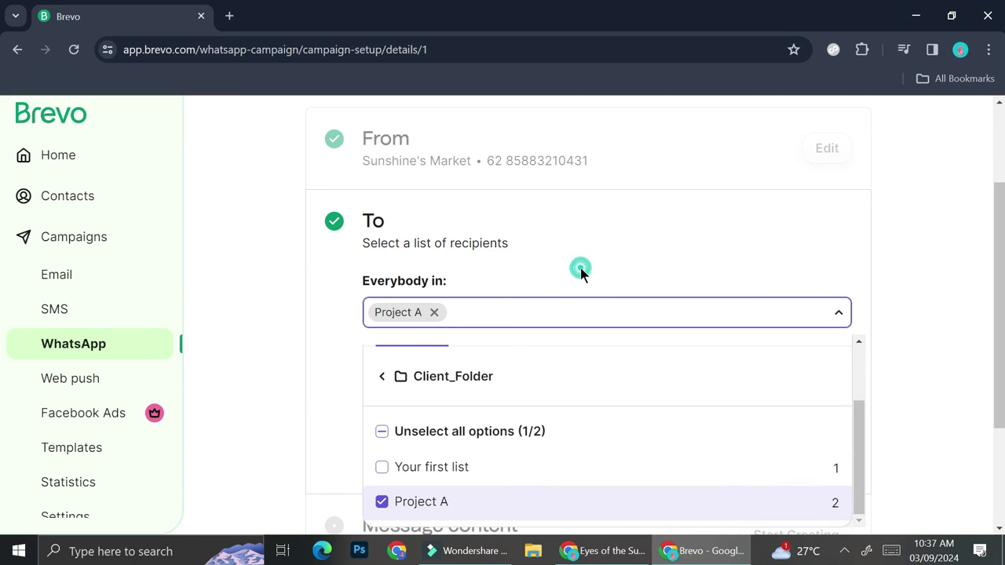
scroll(790, 317, down, 2)
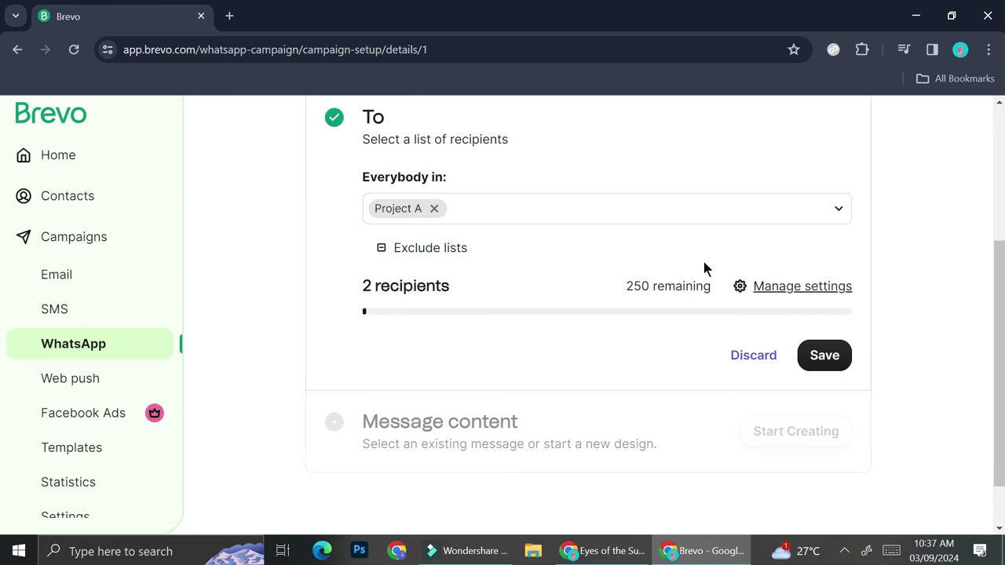
click(824, 357)
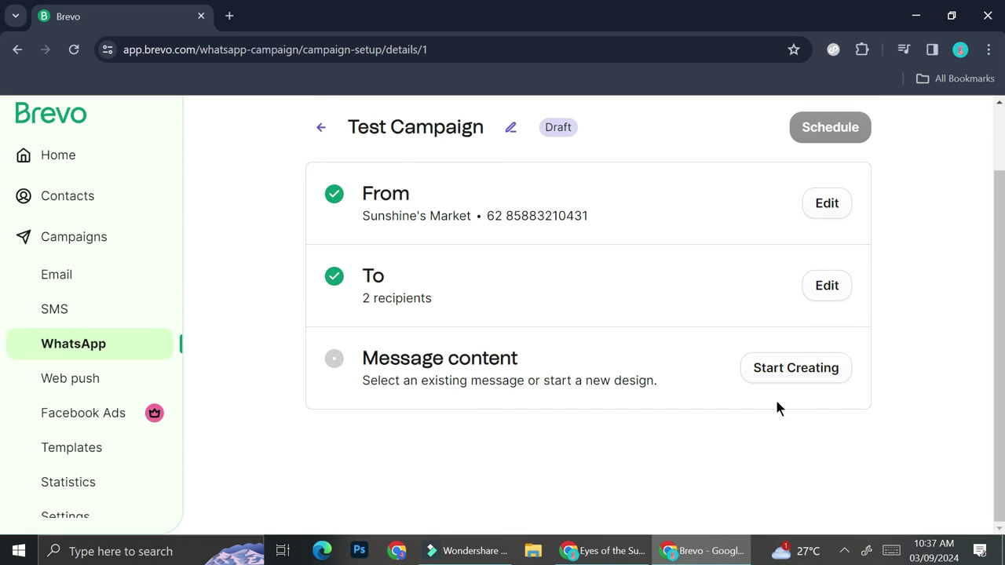
click(804, 369)
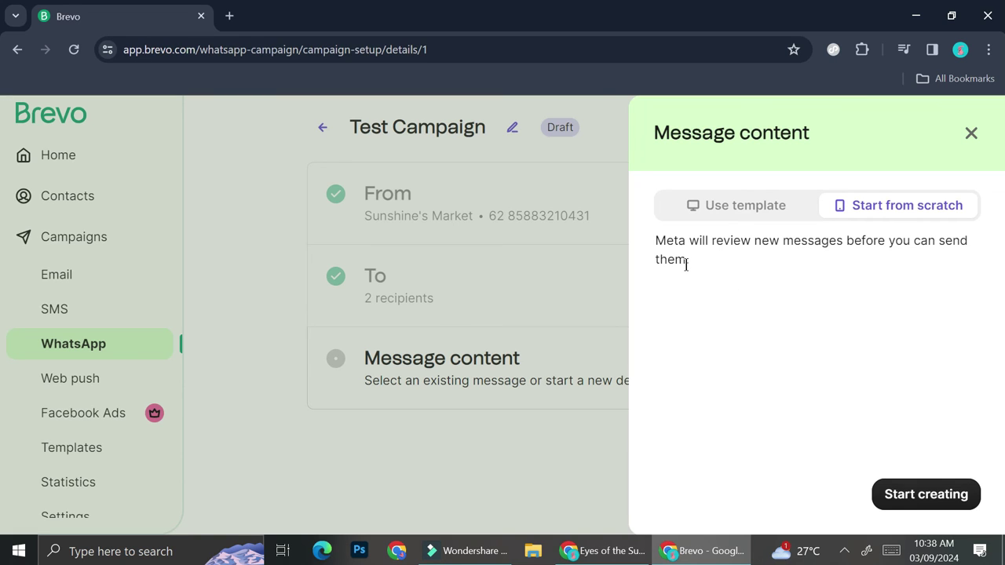
Start a new WhatsApp message template from scratch, named kol_reach.
click(910, 489)
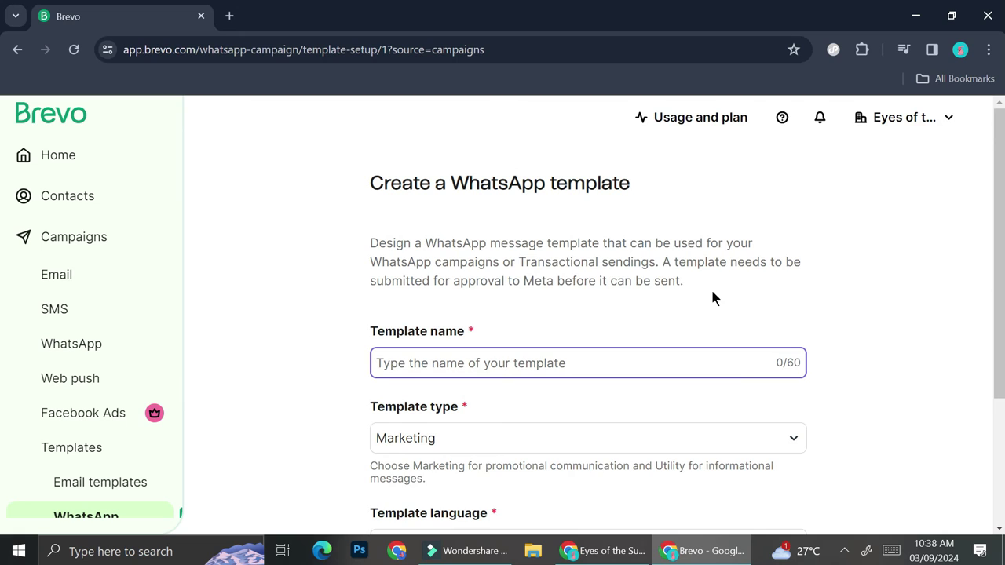
scroll(706, 297, down, 1)
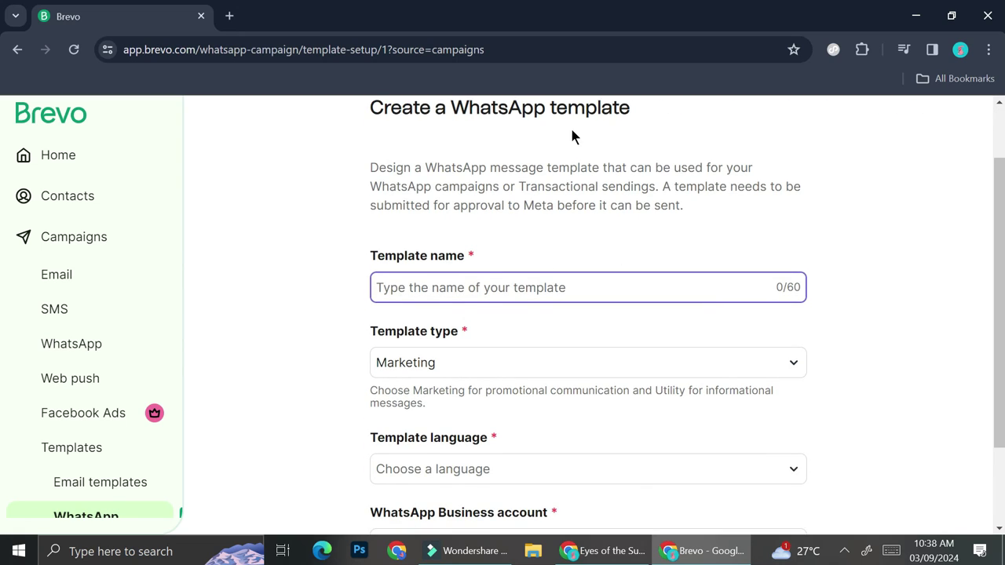
scroll(559, 135, up, 1)
scroll(559, 135, down, 1)
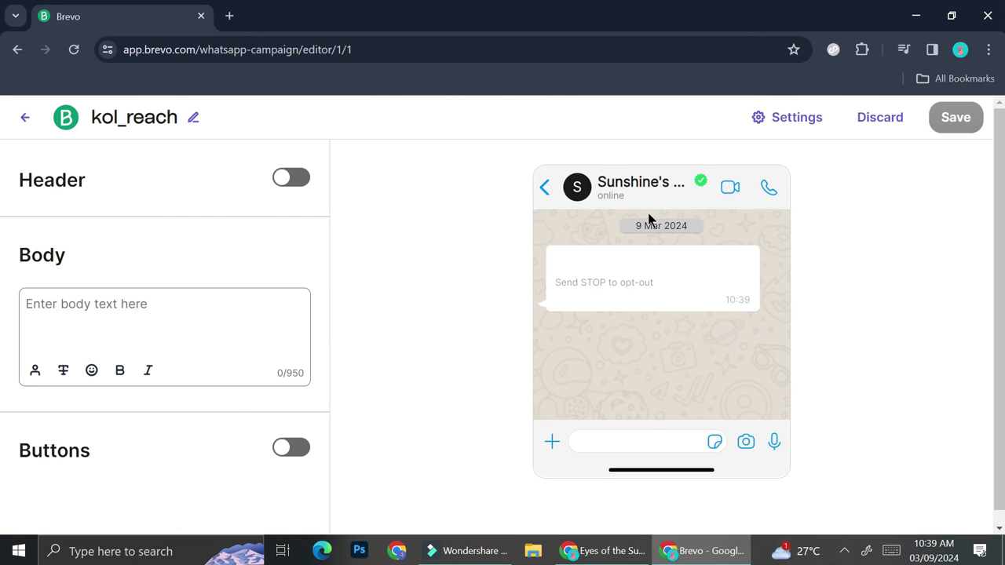
Turn on a text header and replace 'Greetings' with 'Introducing Eyes of the Sun'.
click(298, 181)
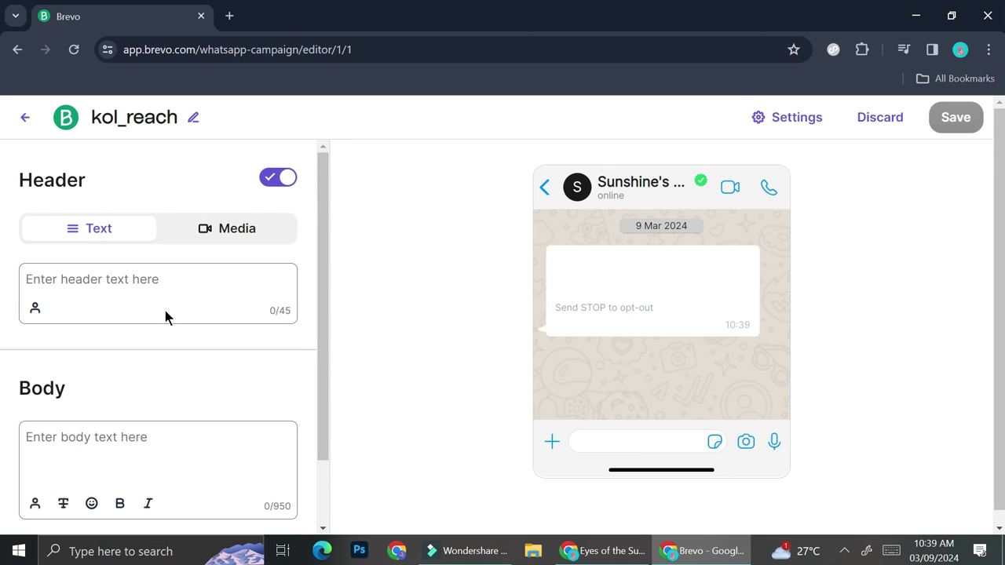
click(183, 267)
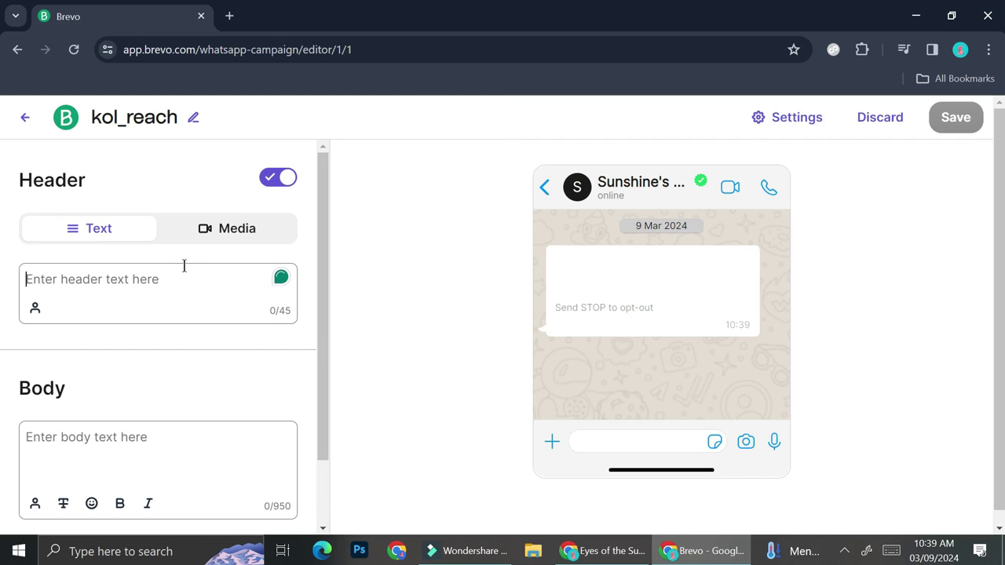
text(Greet)
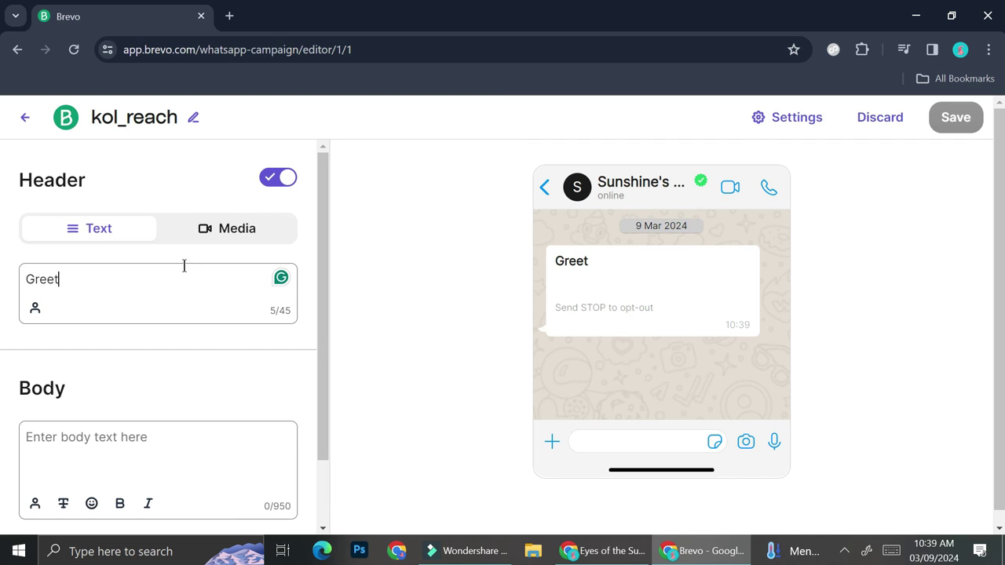
text(ings)
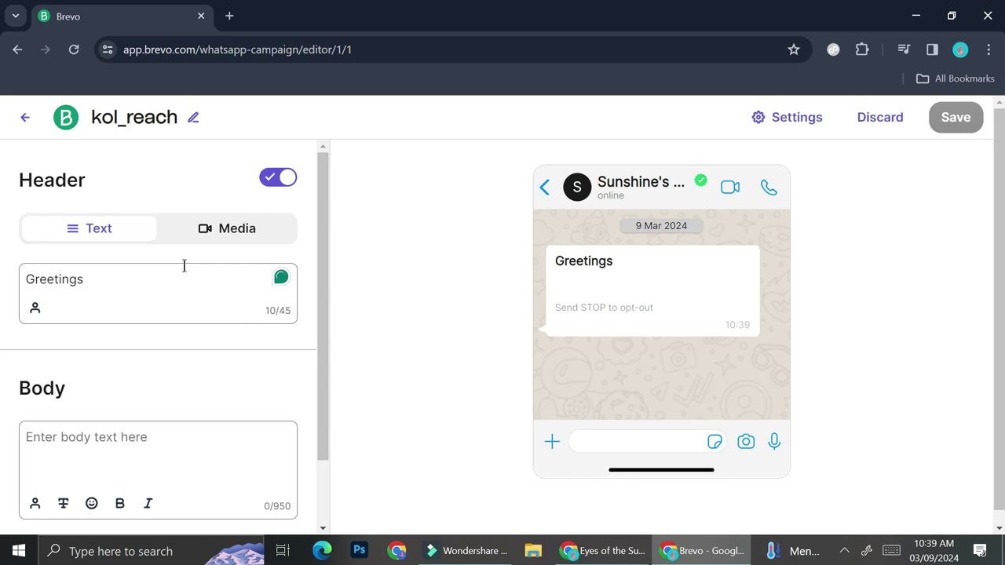
key(BackSpace)
key(BackSpace)
key(BackSpace)
key(BackSpace)
key(BackSpace)
key(BackSpace)
key(BackSpace)
key(BackSpace)
key(BackSpace)
text(I)
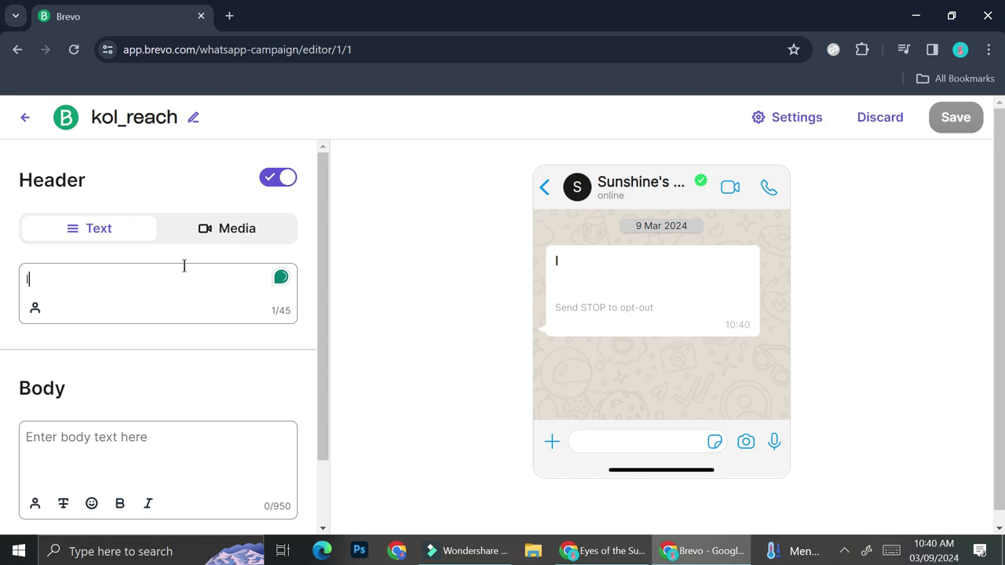
text(ntroducing )
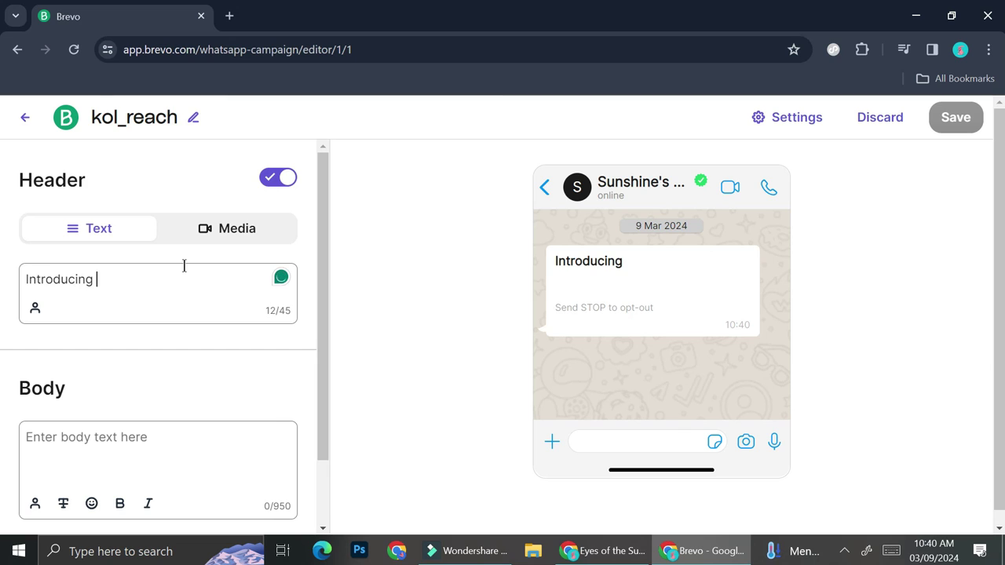
text(Eyes of the )
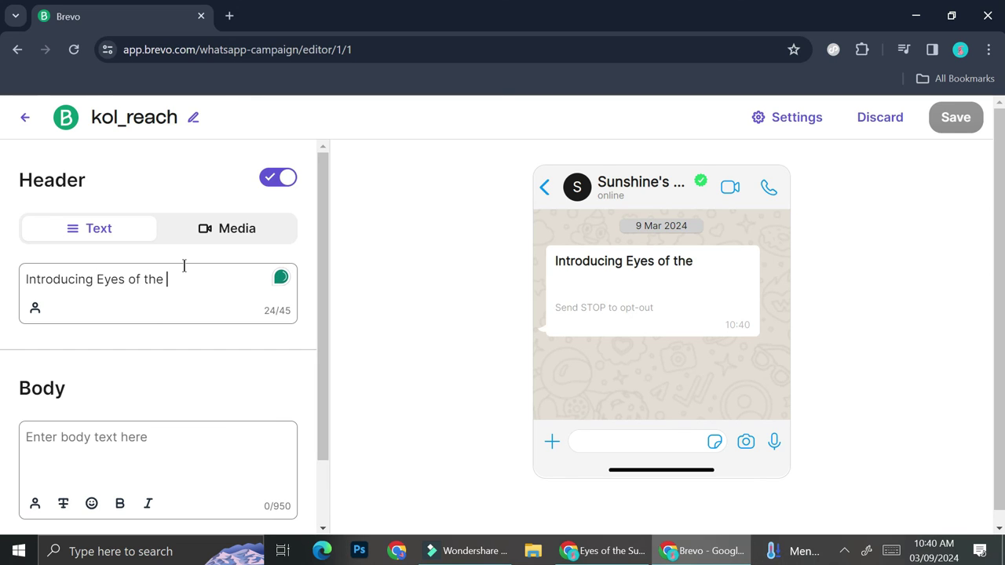
text(Sun)
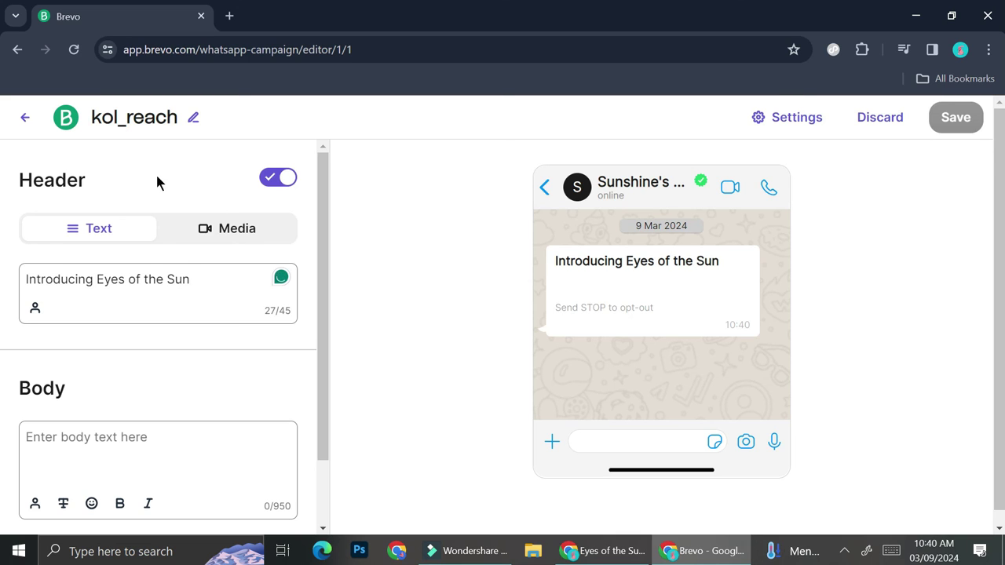
Switch the header to Media and upload the image Eyes of the.png from Downloads.
click(202, 229)
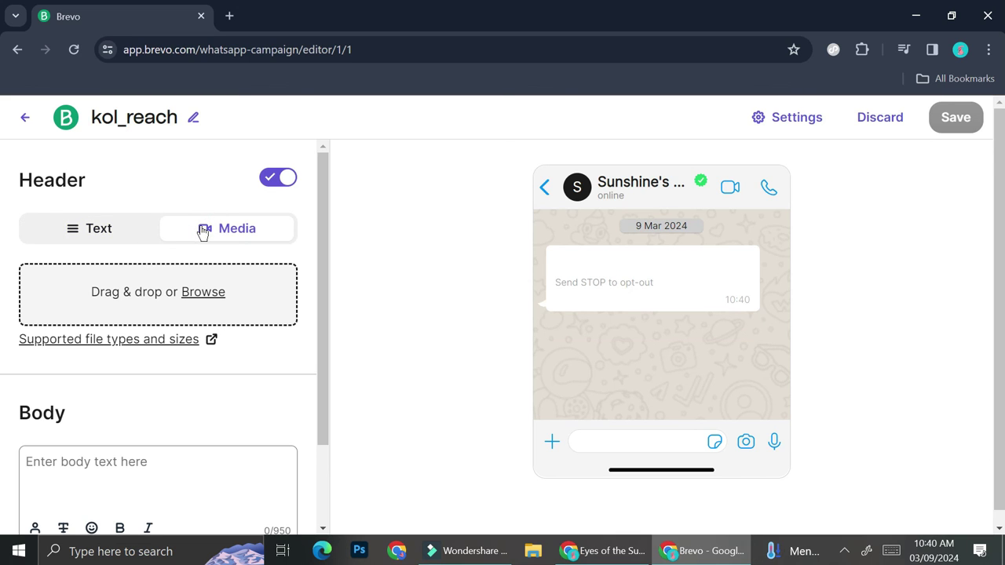
click(190, 276)
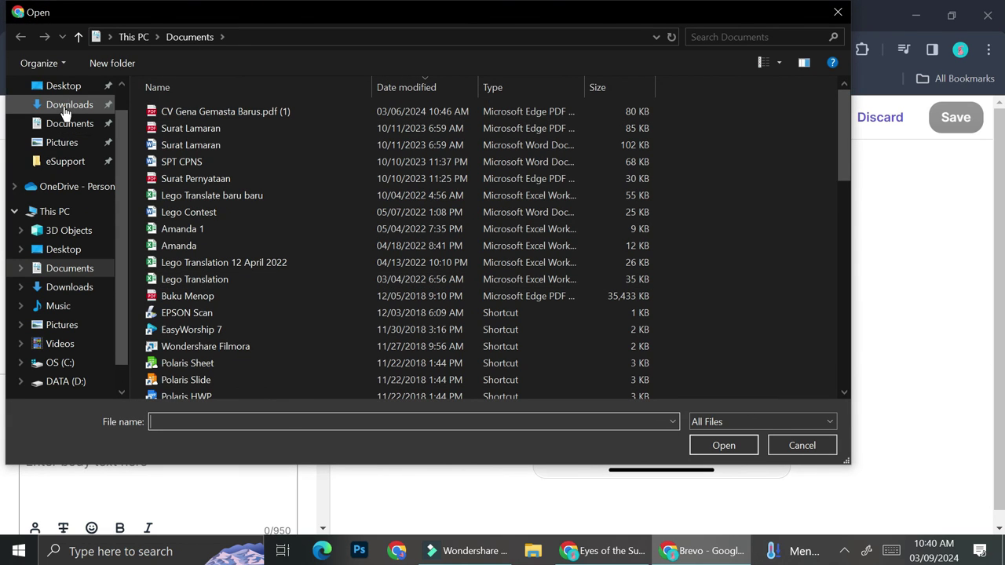
click(65, 103)
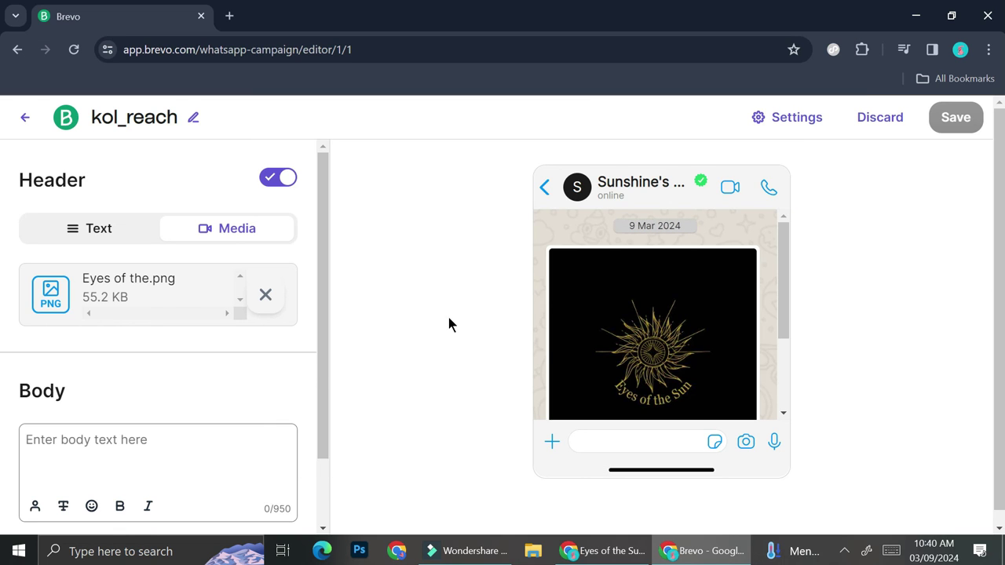
scroll(646, 333, down, 3)
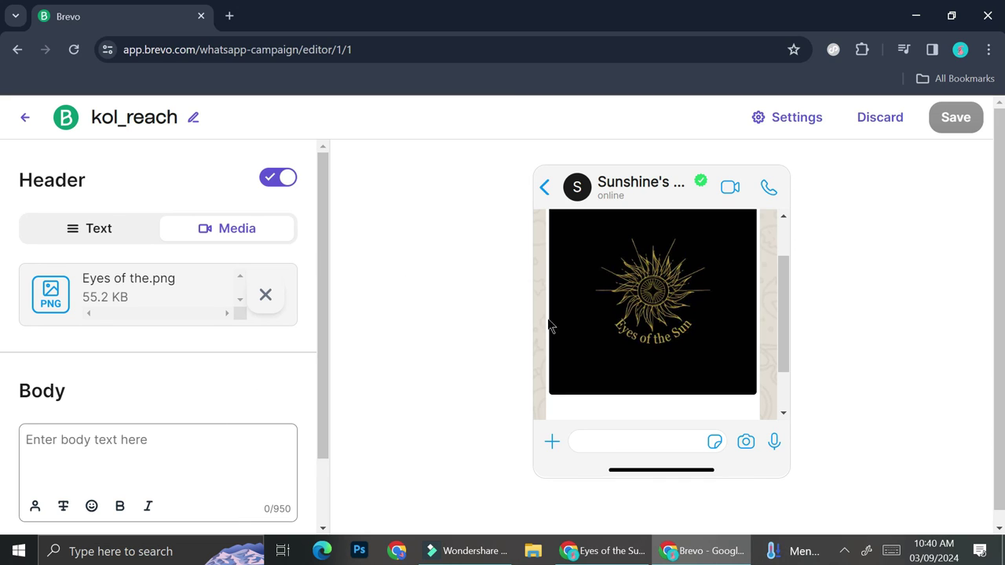
Write the grand-opening greeting in the kol_reach body and submit the template to Meta for approval.
click(121, 445)
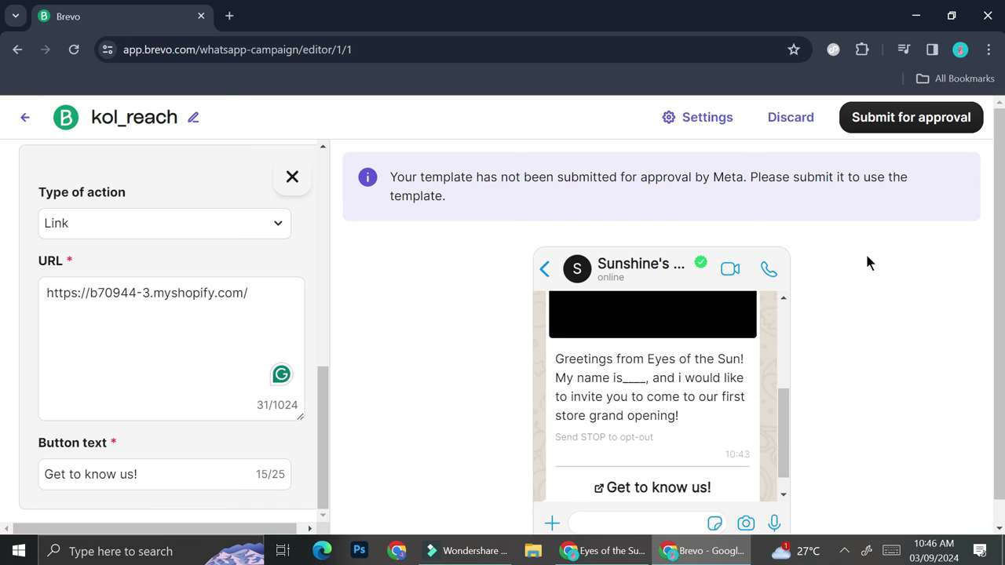
click(908, 115)
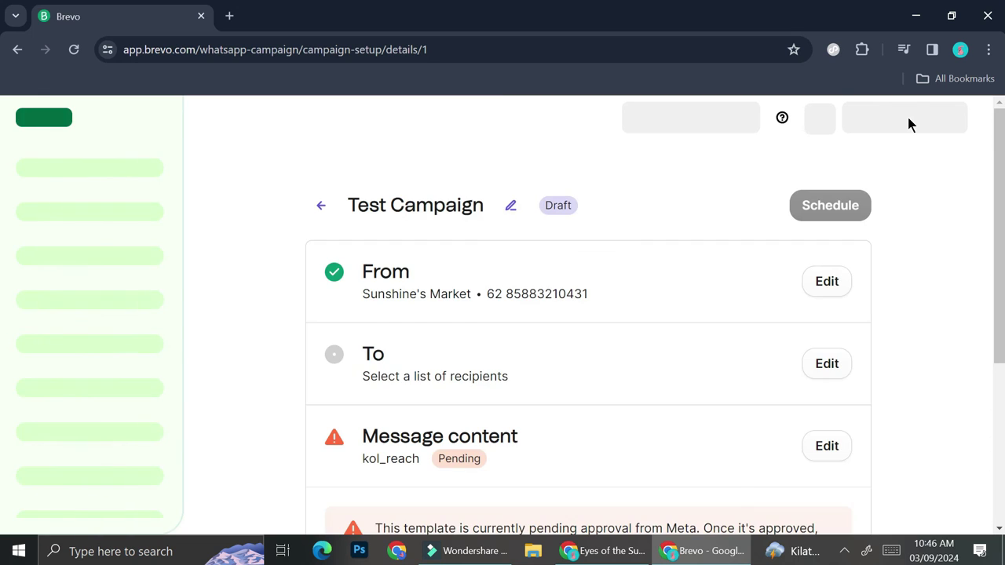
scroll(735, 306, down, 2)
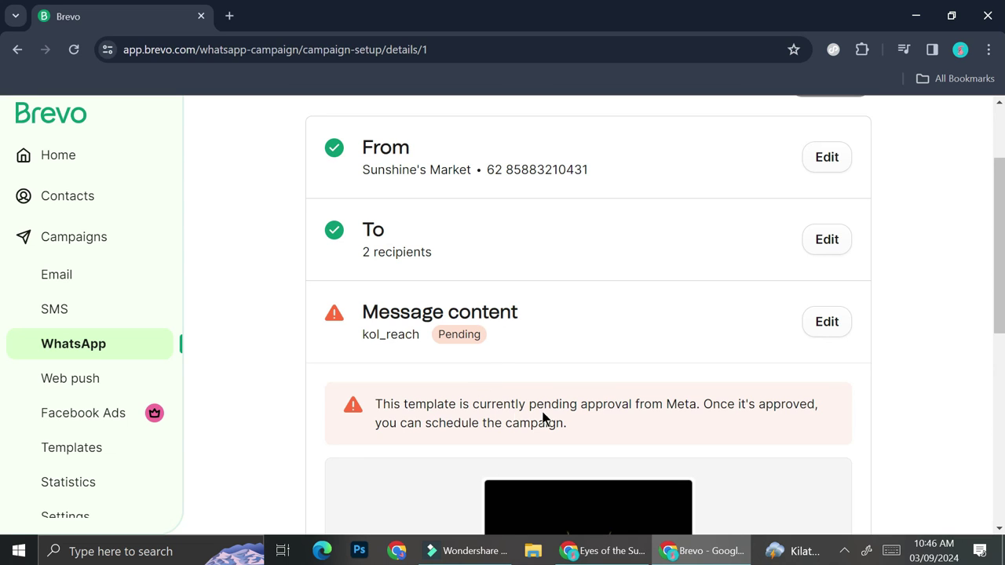
scroll(572, 424, down, 1)
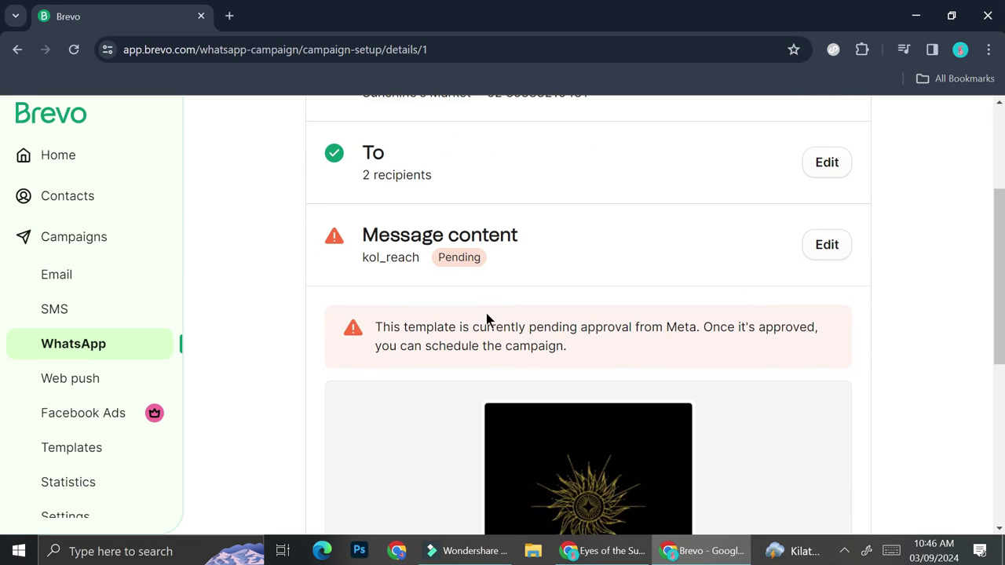
scroll(493, 339, down, 5)
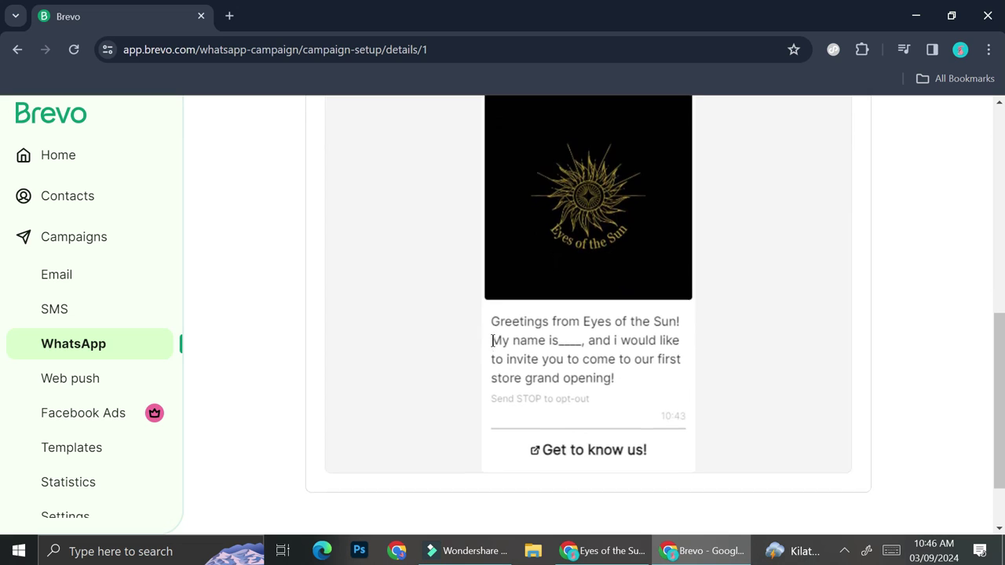
scroll(493, 348, up, 5)
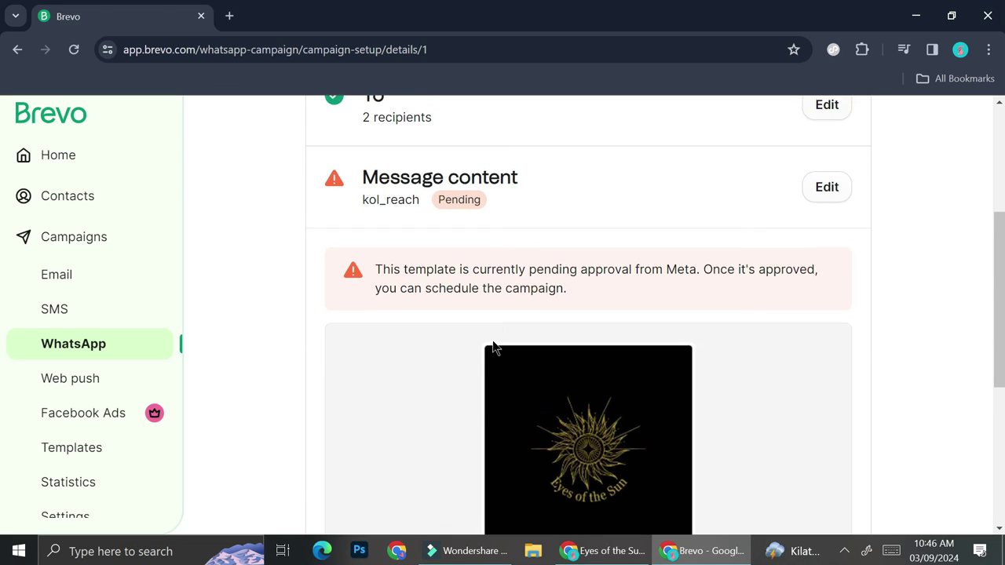